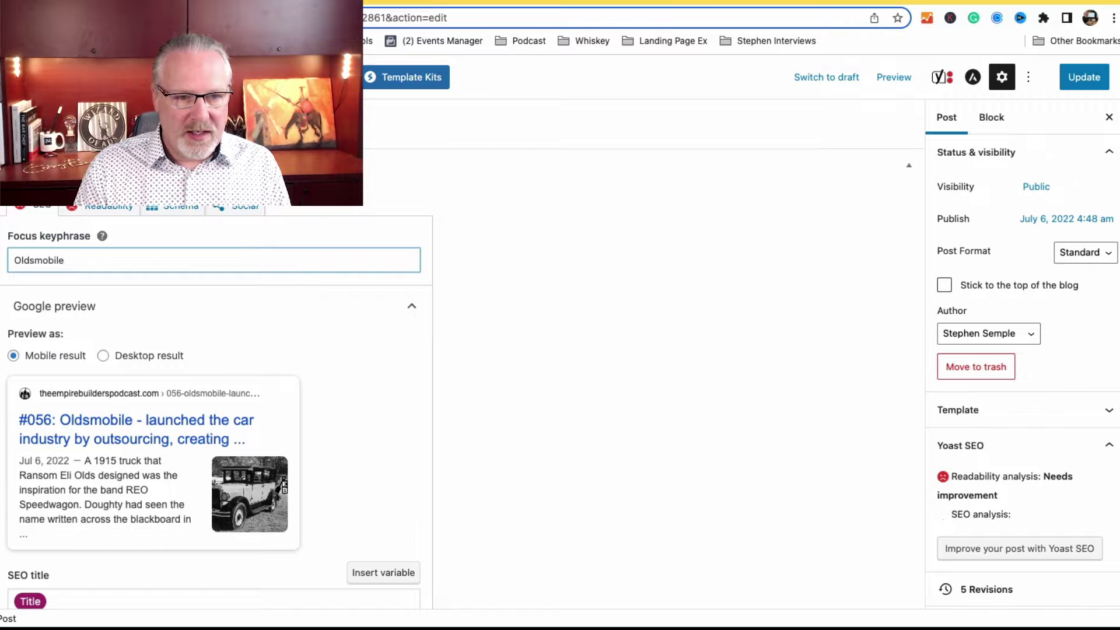
Expand the SEO analysis for the Oldsmobile keyphrase and examine its problems, improvements, good results and the Google preview
scroll(384, 394, down, 5)
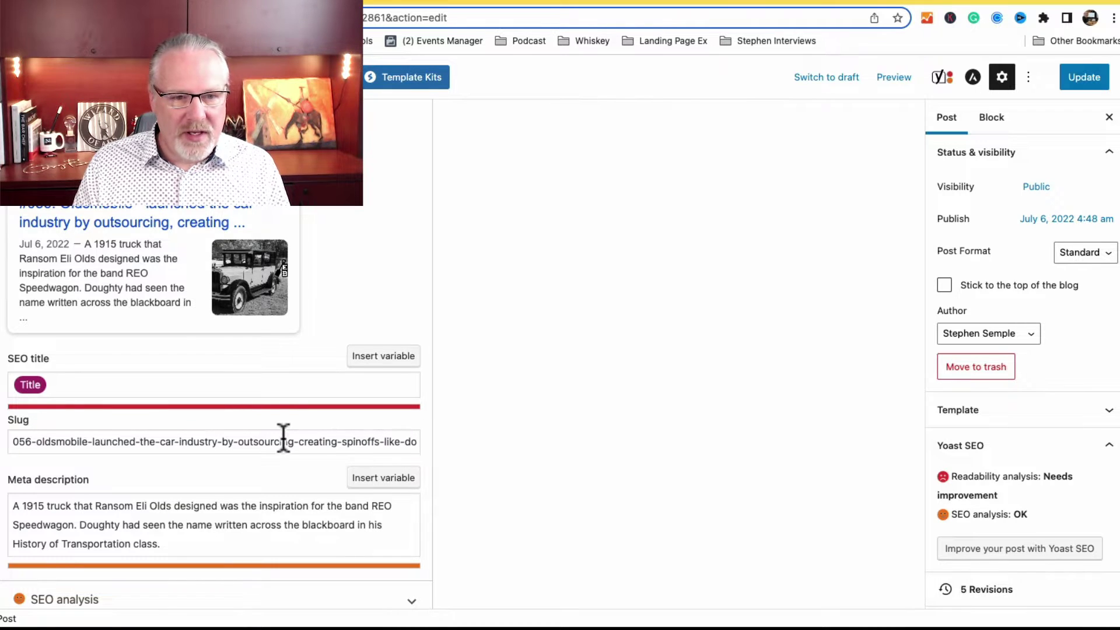
scroll(282, 438, down, 2)
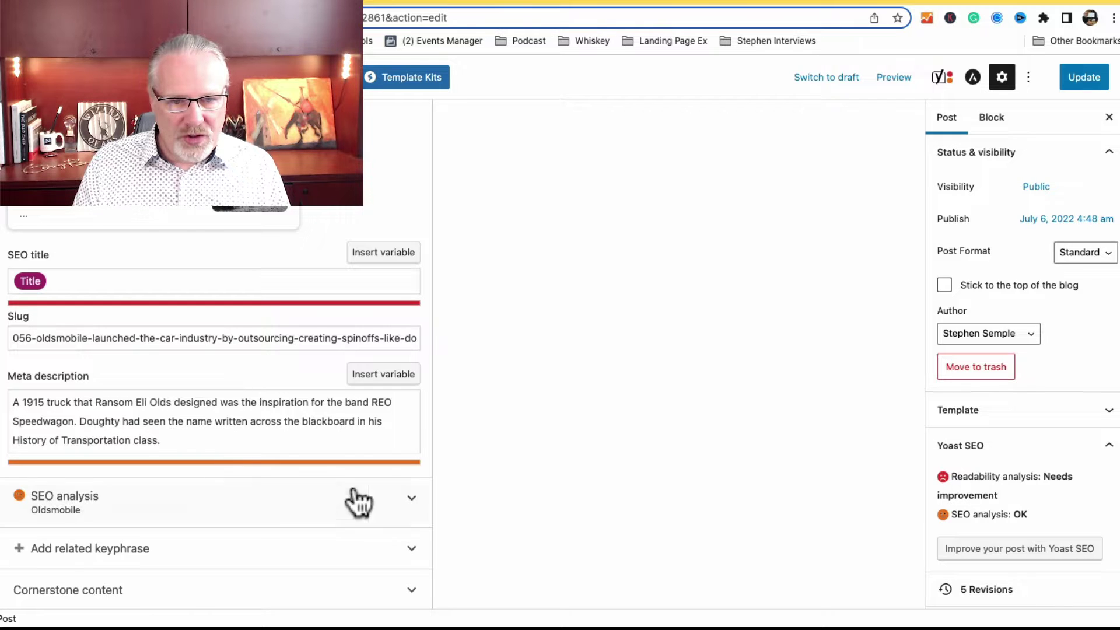
click(421, 511)
scroll(422, 511, down, 2)
scroll(422, 510, down, 3)
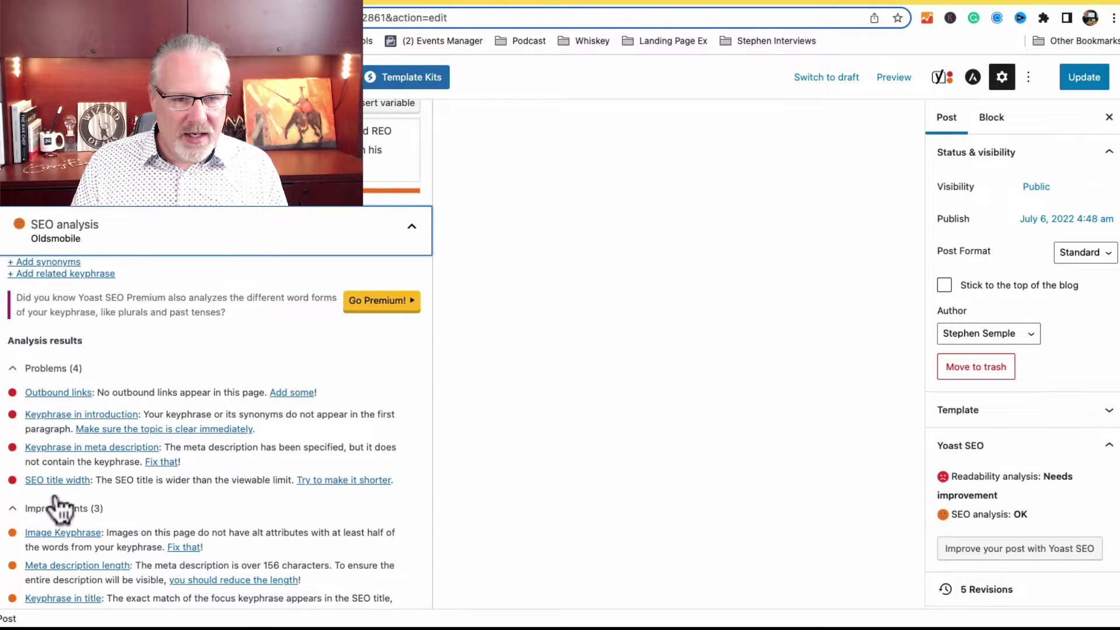
scroll(175, 512, down, 5)
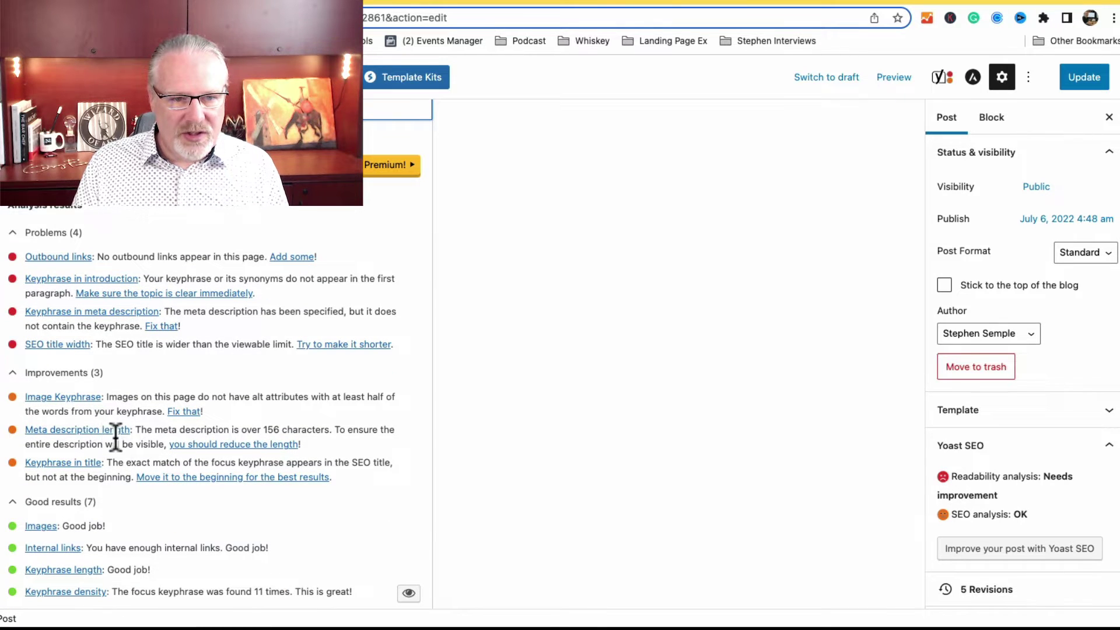
scroll(225, 500, down, 5)
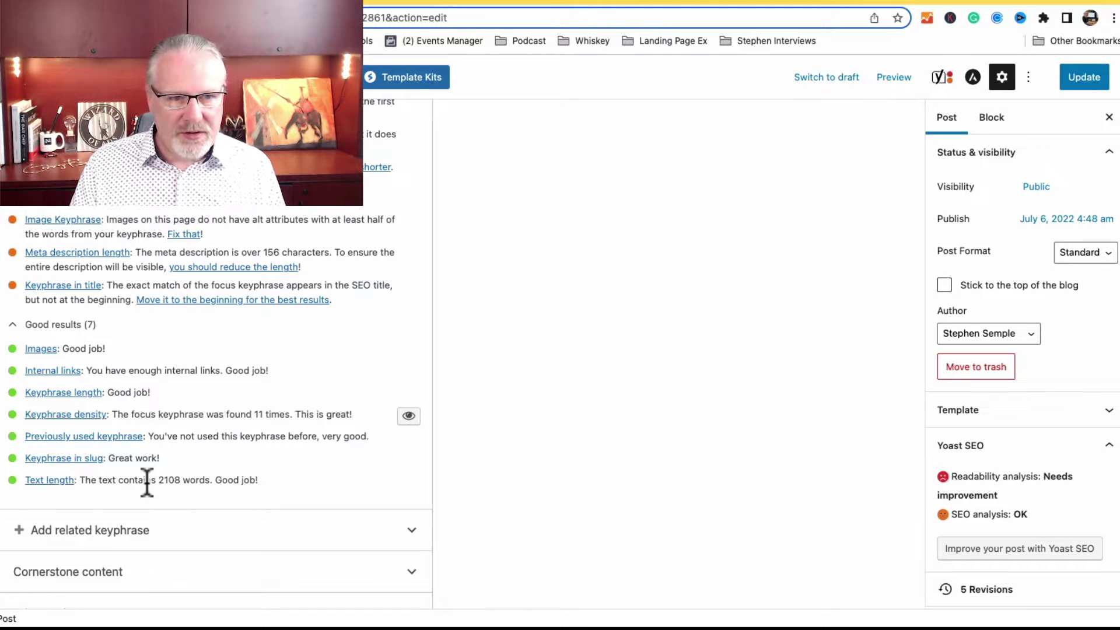
scroll(147, 484, up, 4)
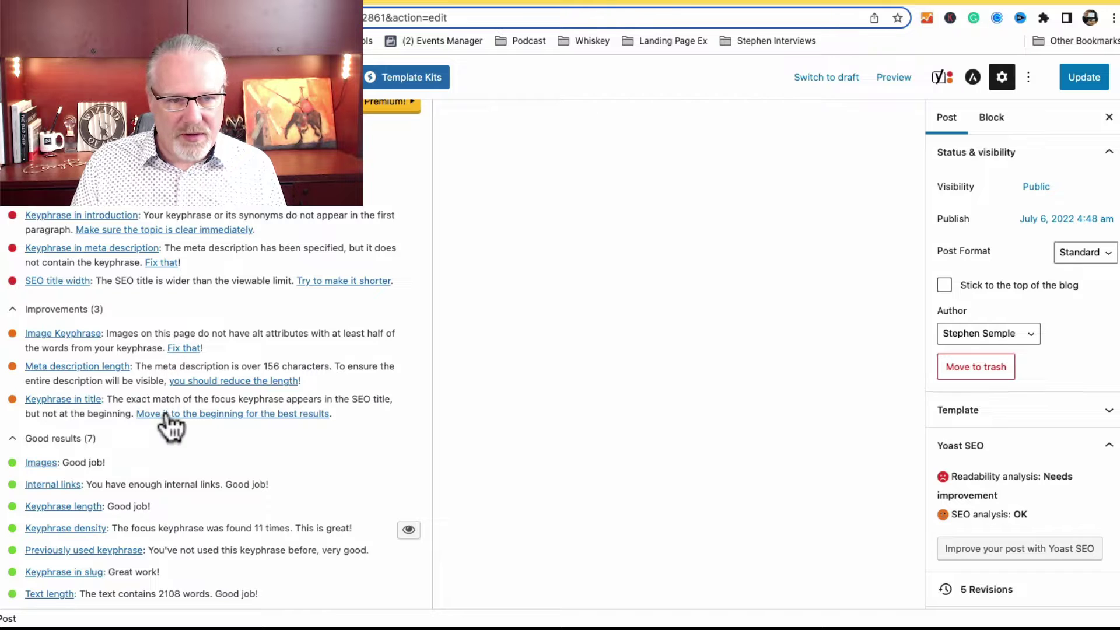
scroll(167, 415, up, 1)
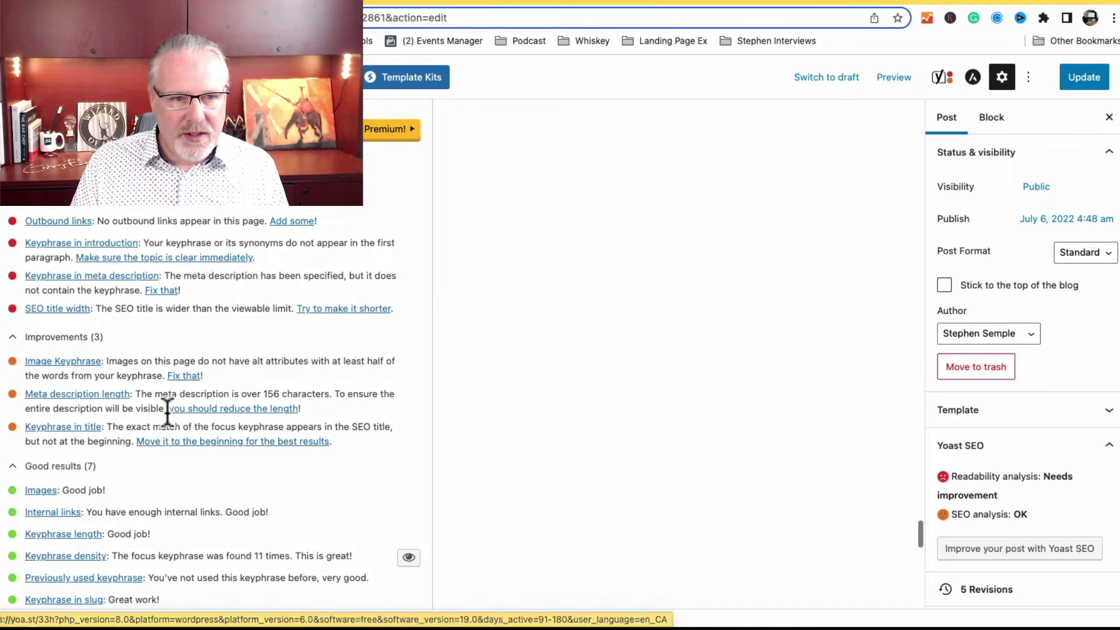
scroll(215, 378, up, 20)
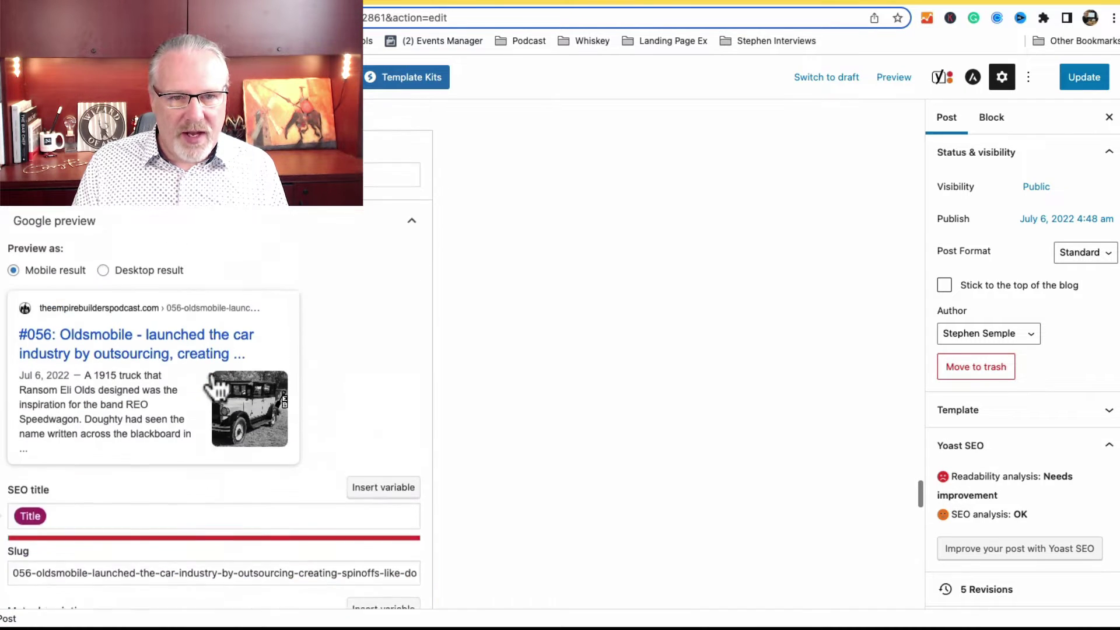
scroll(214, 379, up, 1)
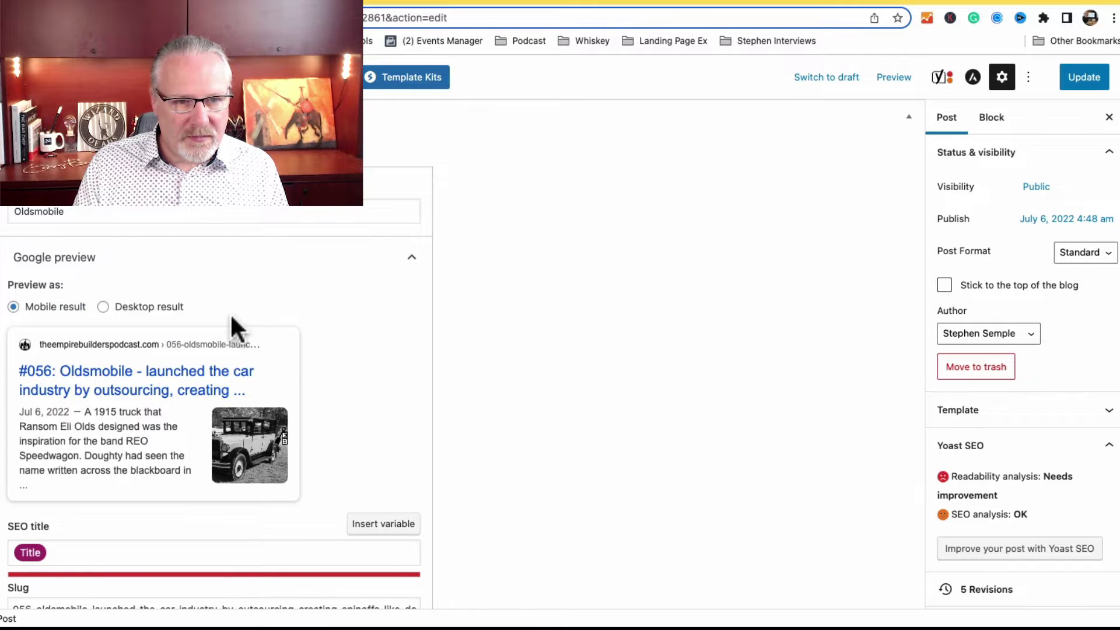
Replace the SEO title variable with "Oldsmobile - launched the car industry by outsourcing", copied from the post's heading
scroll(231, 320, down, 8)
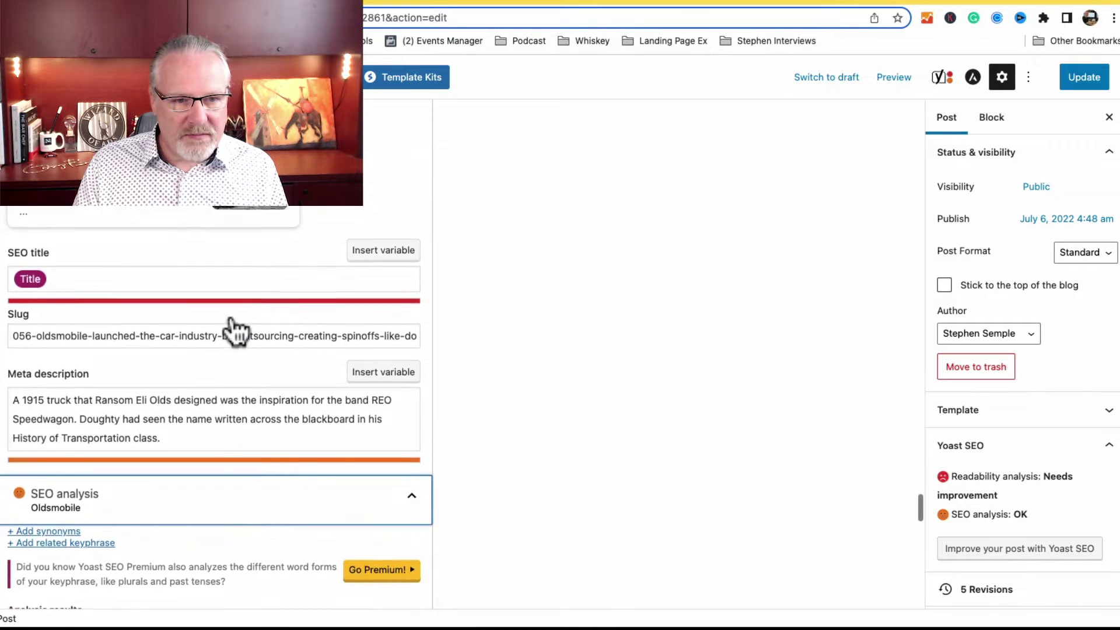
scroll(232, 327, up, 20)
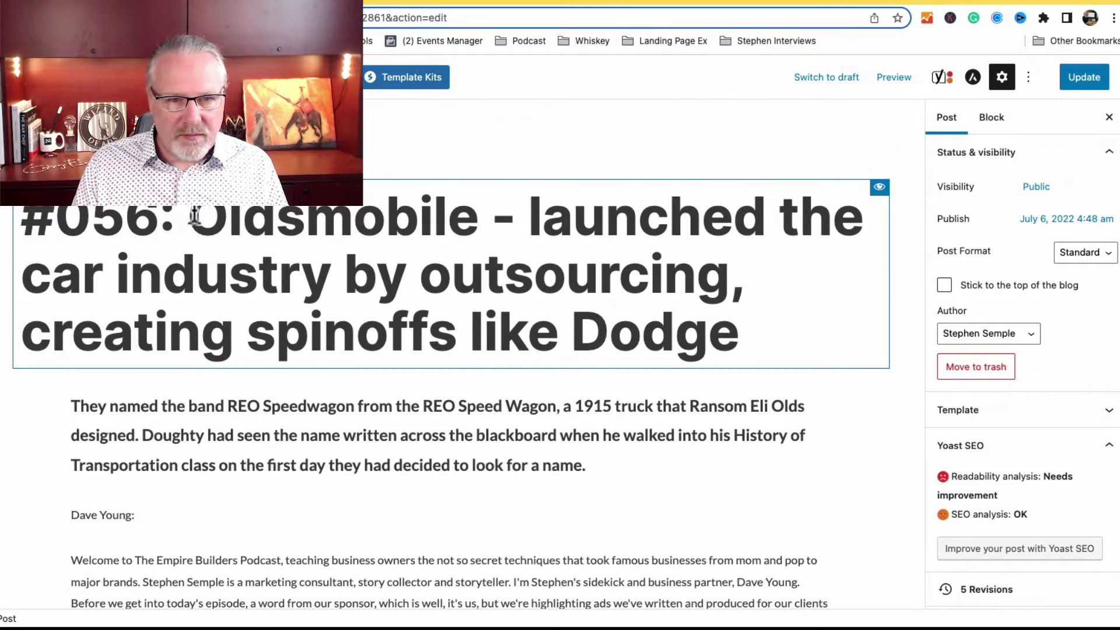
drag(192, 218, 734, 278)
key(super+c)
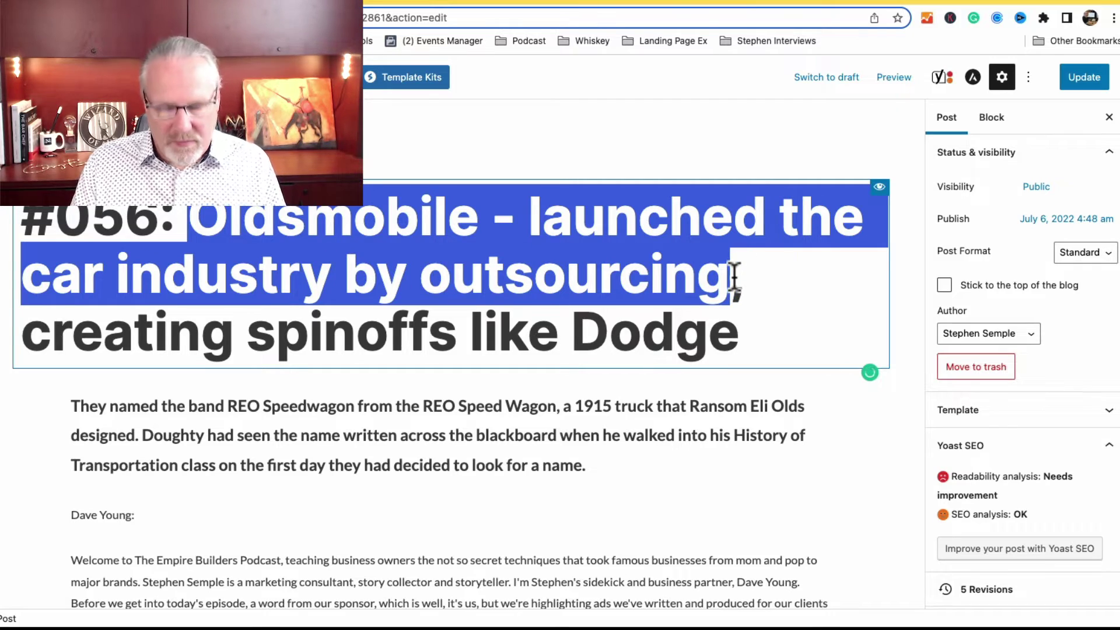
scroll(585, 376, down, 20)
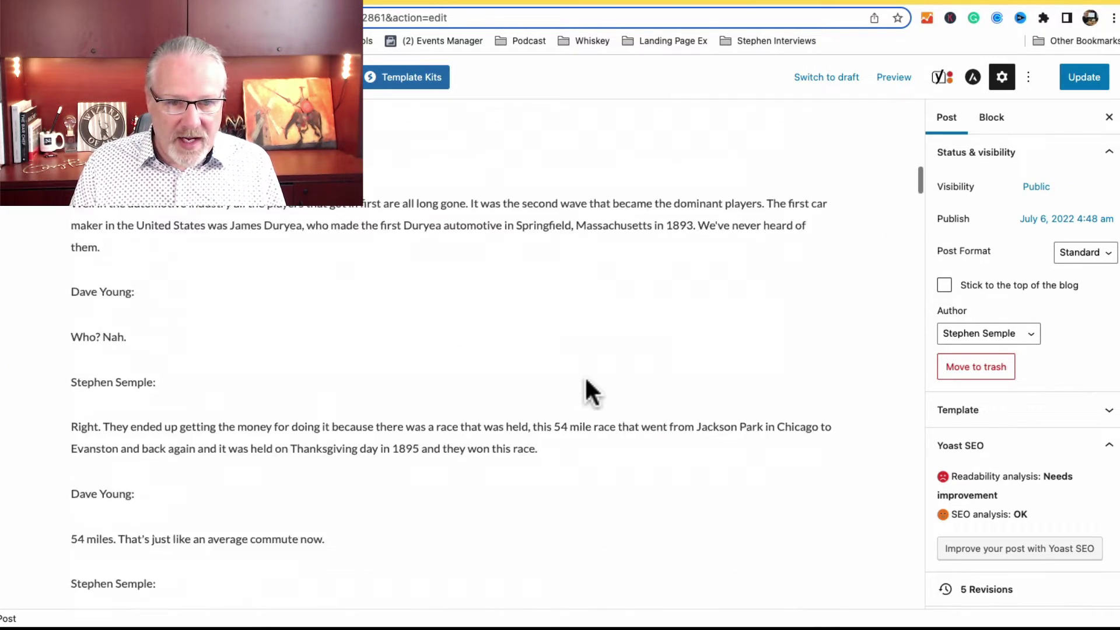
scroll(584, 375, down, 20)
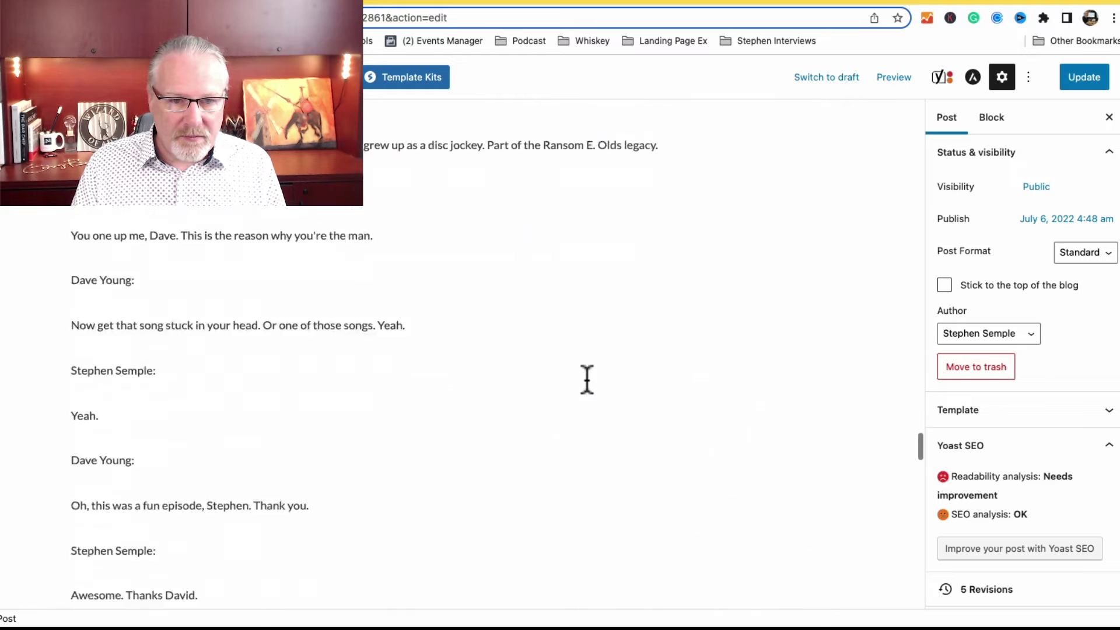
scroll(124, 467, down, 6)
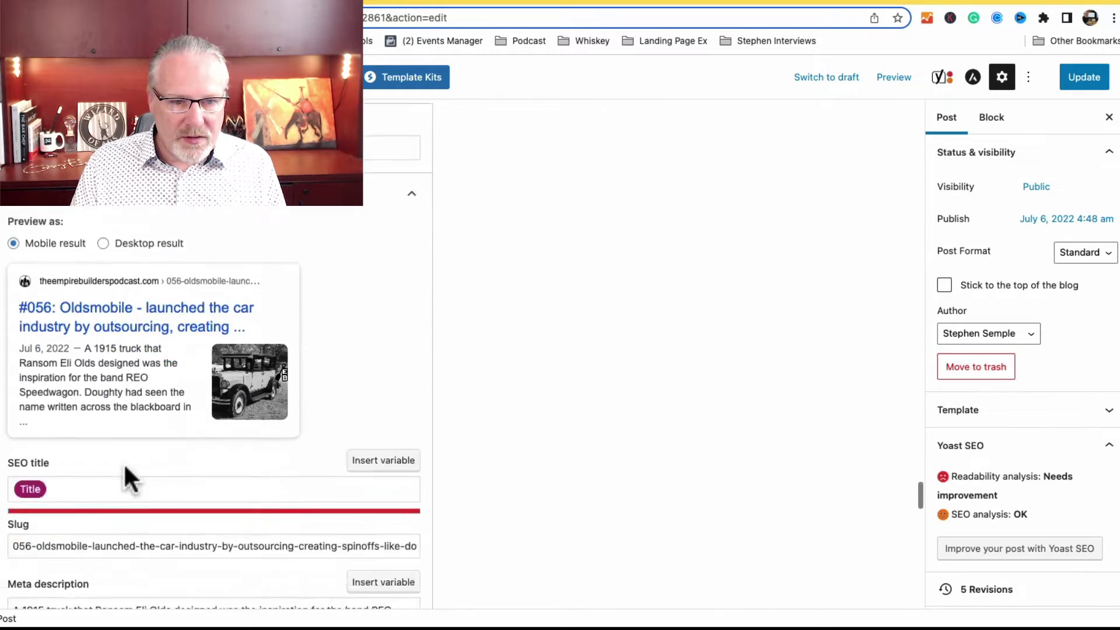
click(76, 343)
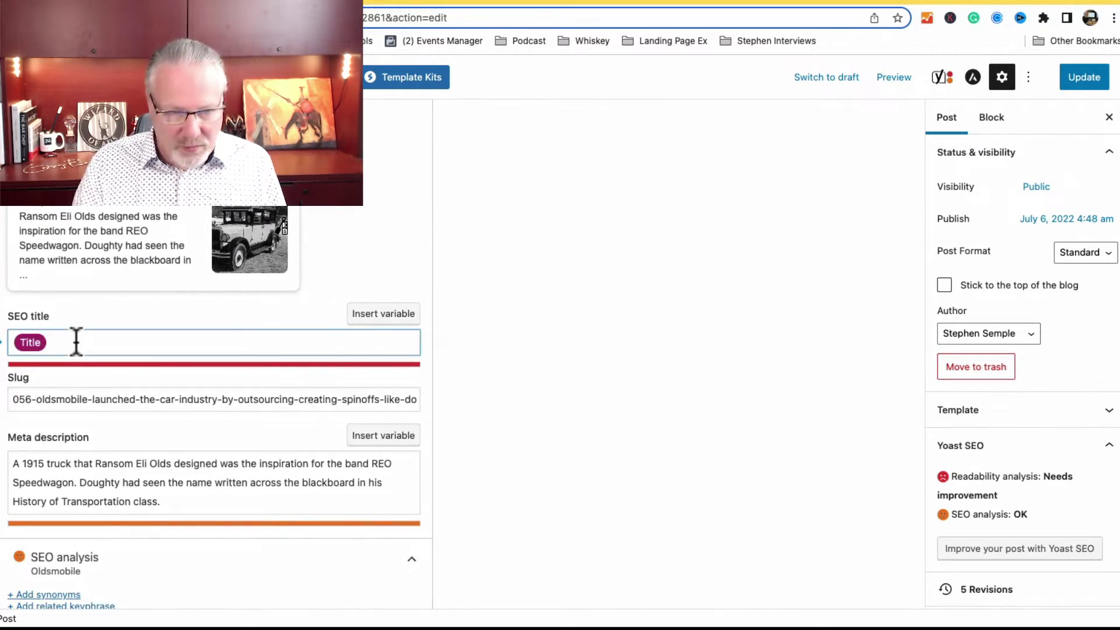
key(BackSpace)
key(super+v)
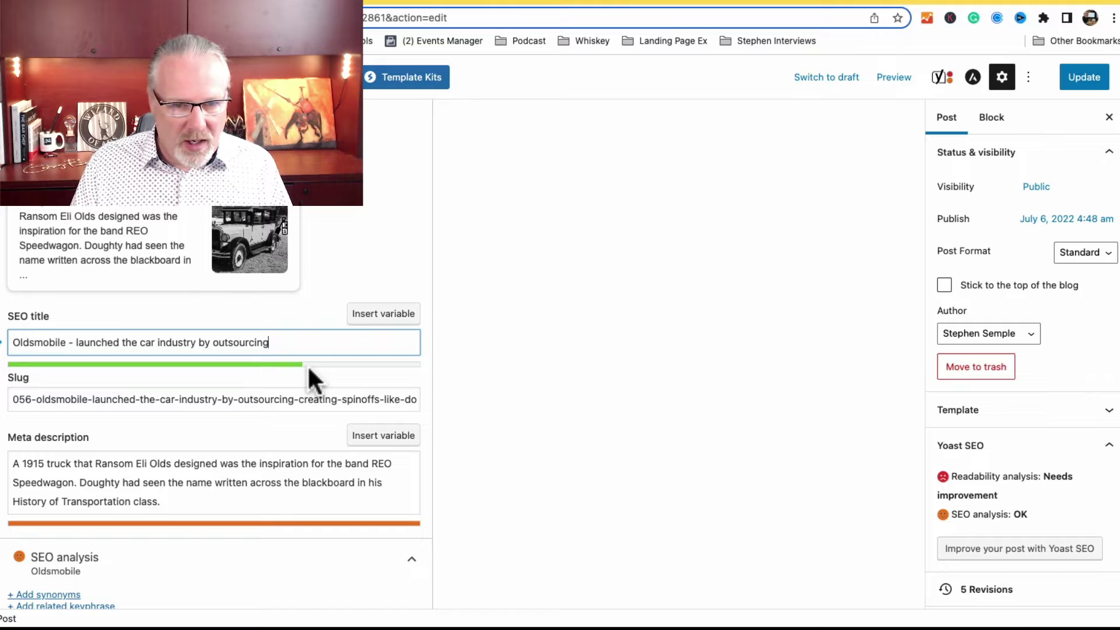
Shorten the meta description to "A 1915 truck Ransom Eli Olds designed inspired the band name REO Speedwagon. Written on the blackboard in his History of Transportation class."
scroll(307, 367, down, 5)
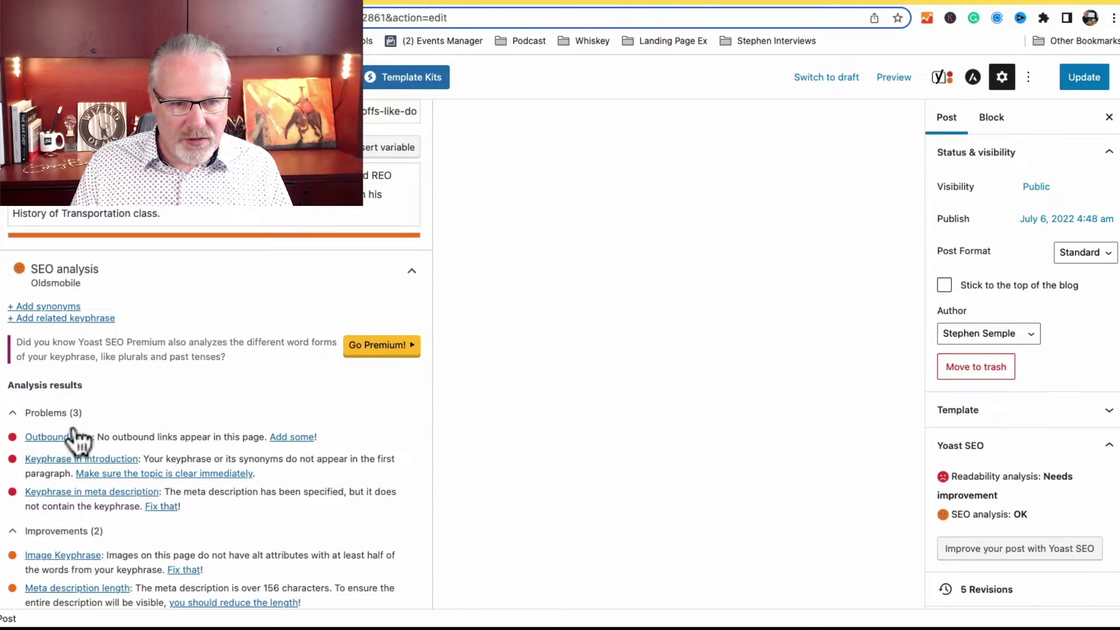
scroll(296, 461, up, 3)
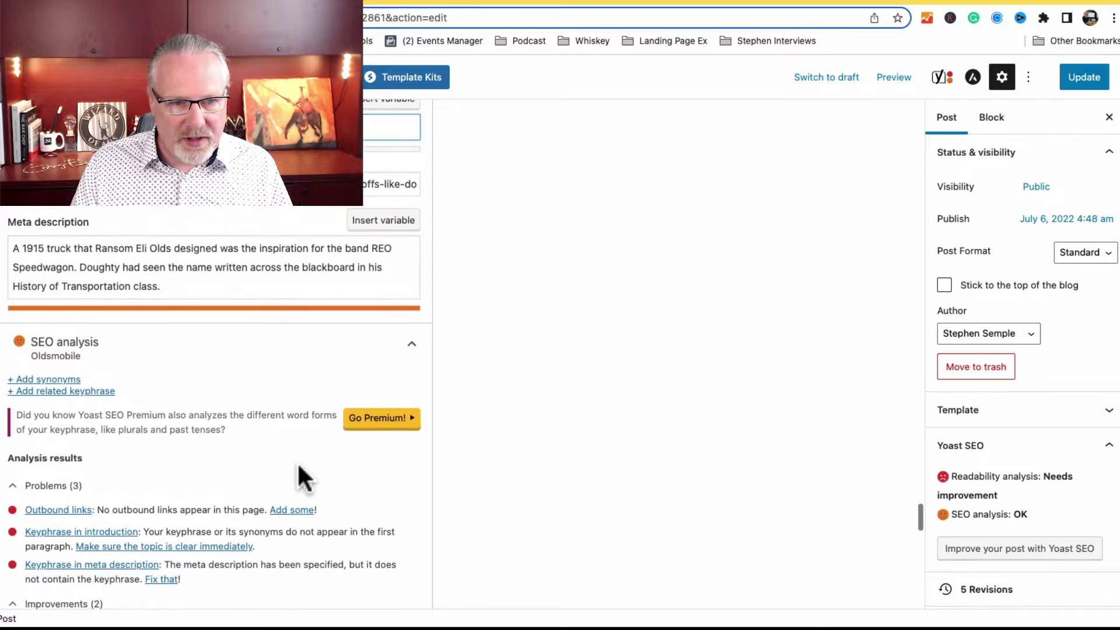
click(339, 356)
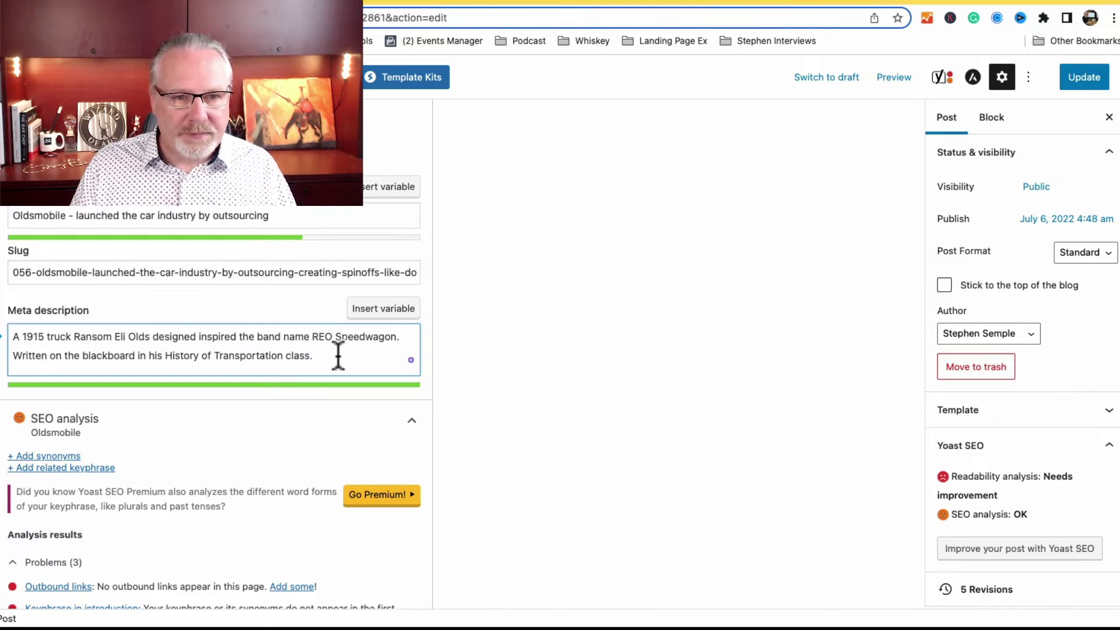
Link the speaker's name above the paragraph "We are going to talk about Oldsmobile" to the speaker's own website, opening in a new tab
scroll(339, 356, down, 3)
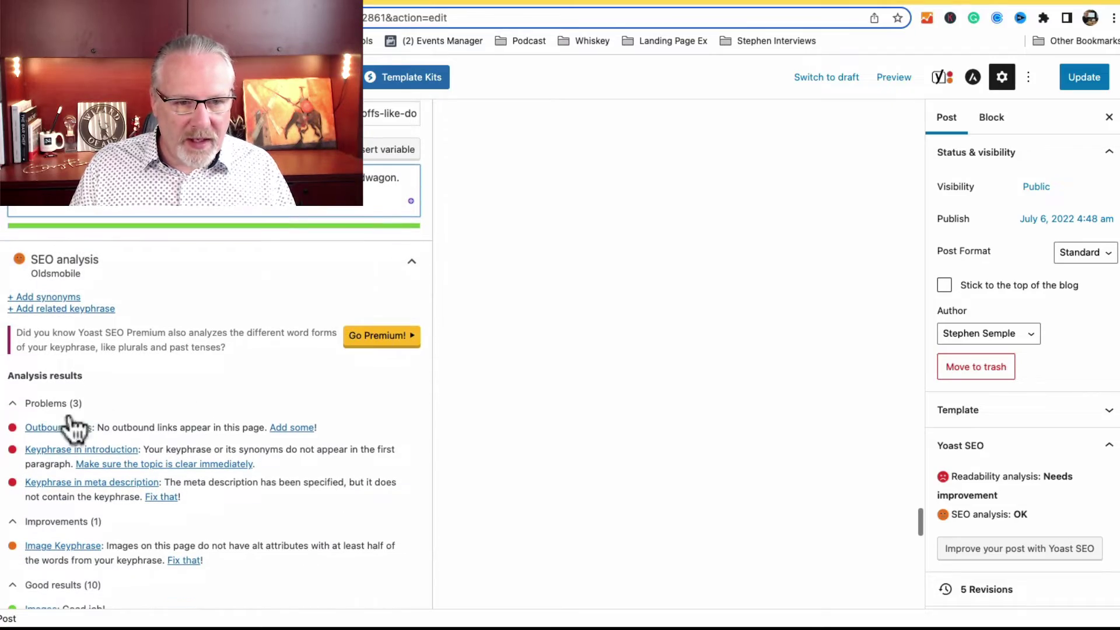
scroll(187, 420, up, 15)
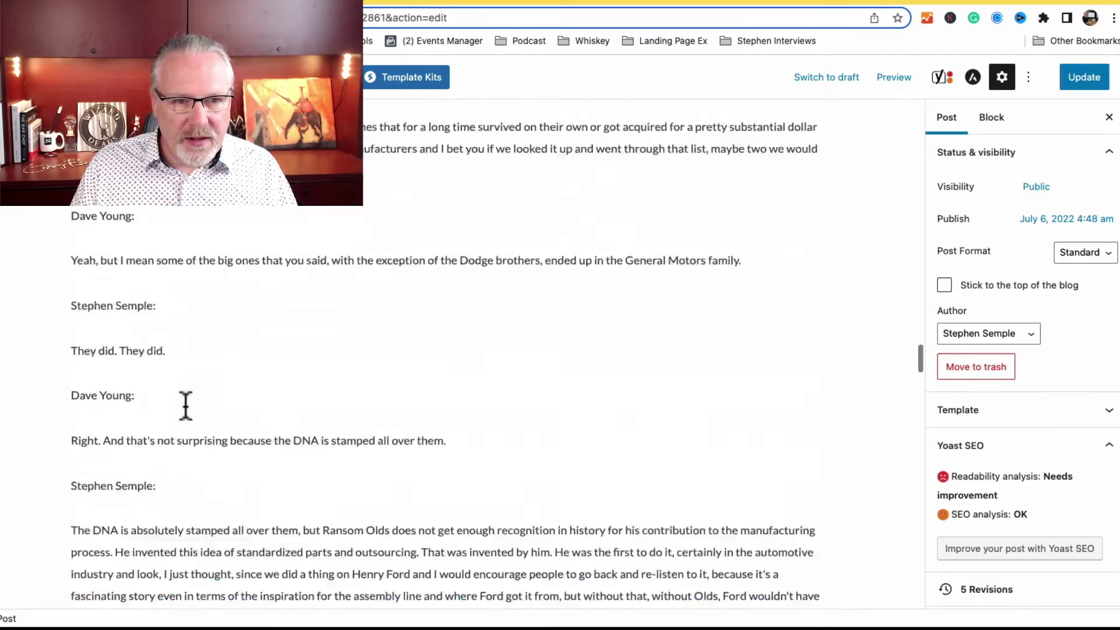
scroll(185, 404, up, 15)
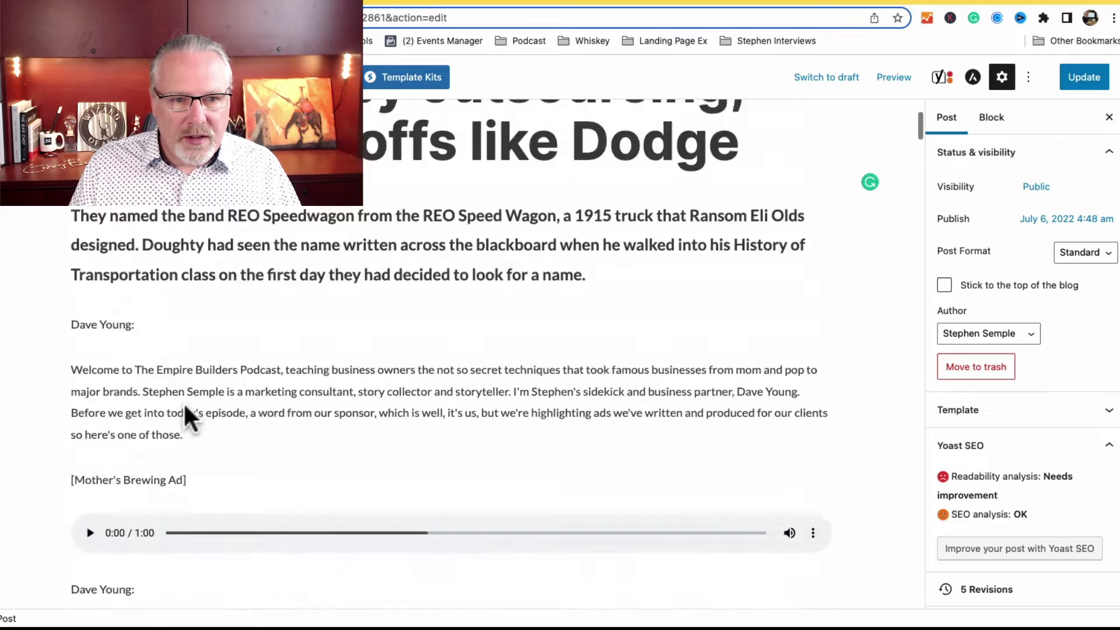
scroll(186, 404, down, 10)
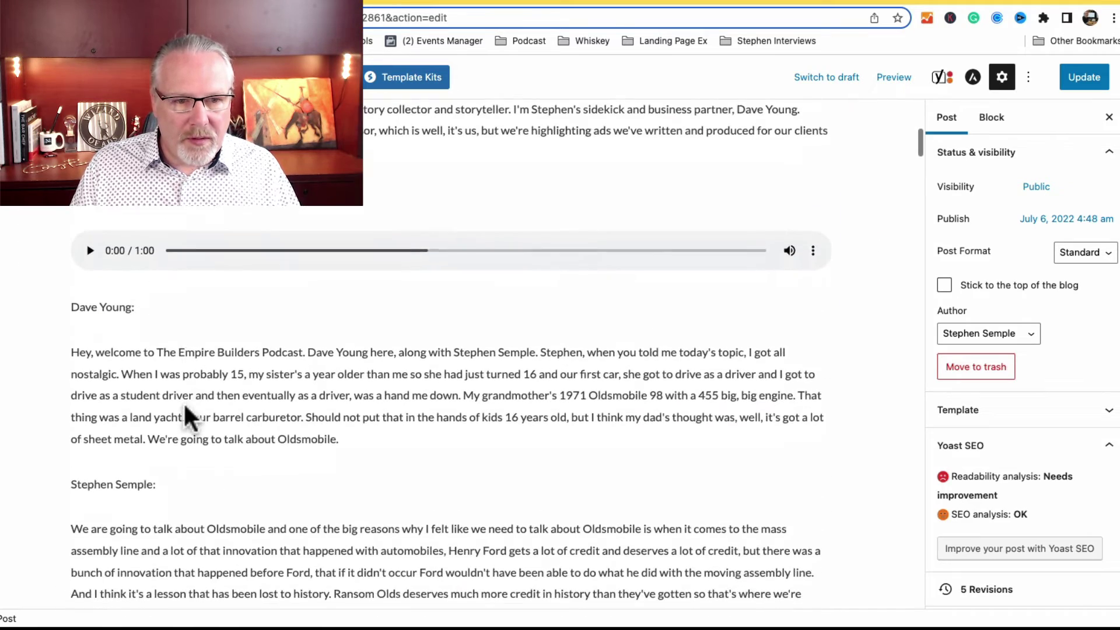
scroll(186, 404, down, 2)
click(152, 340)
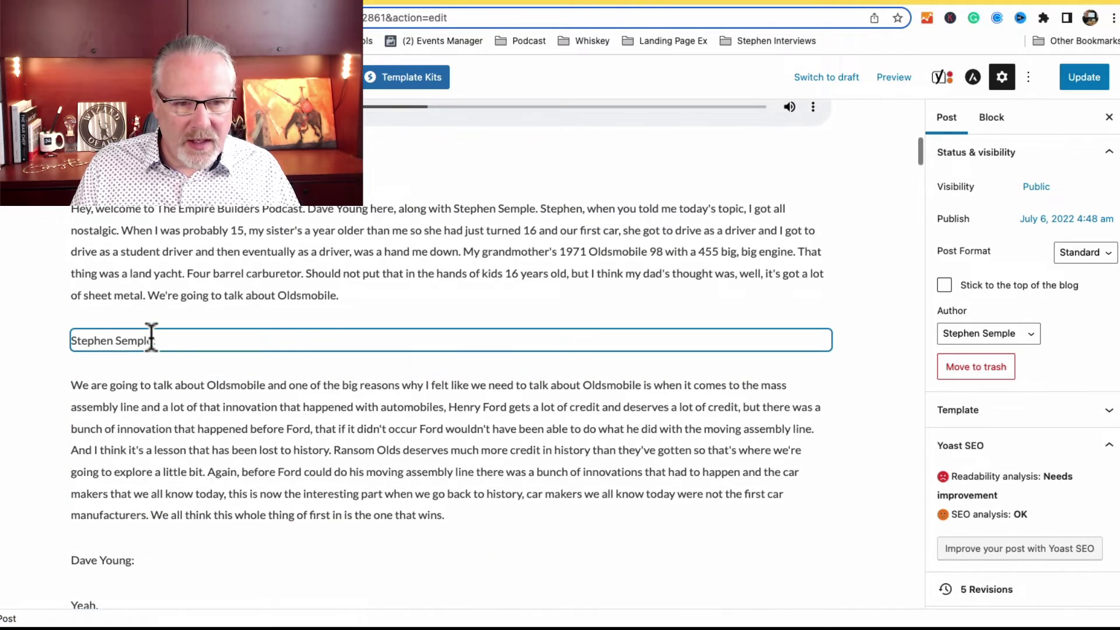
double_click(117, 341)
click(114, 340)
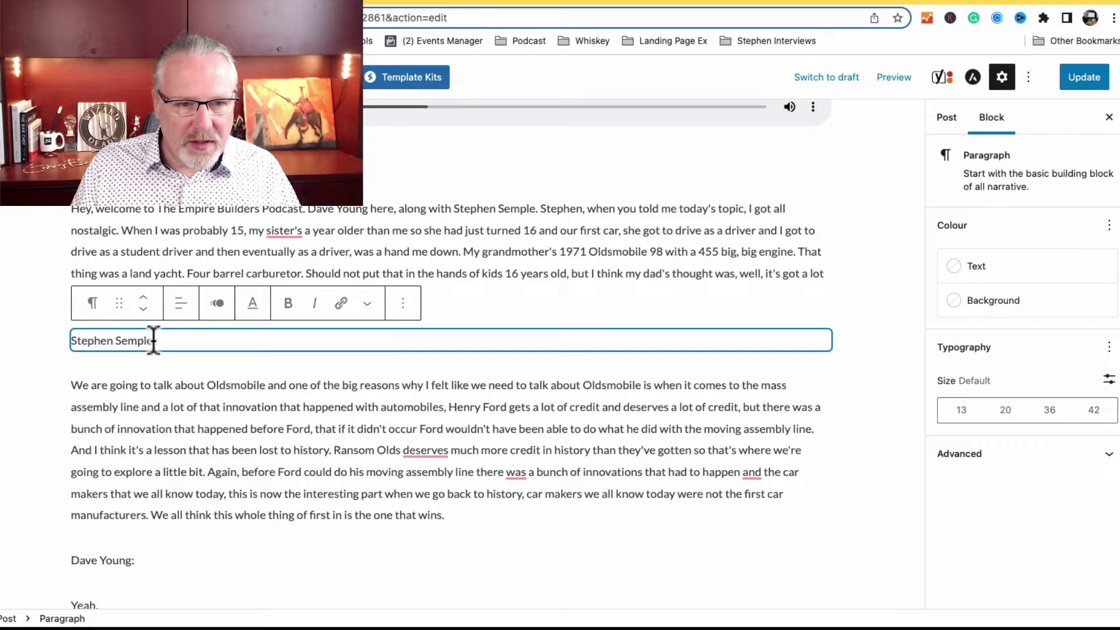
drag(153, 340, 70, 342)
click(340, 302)
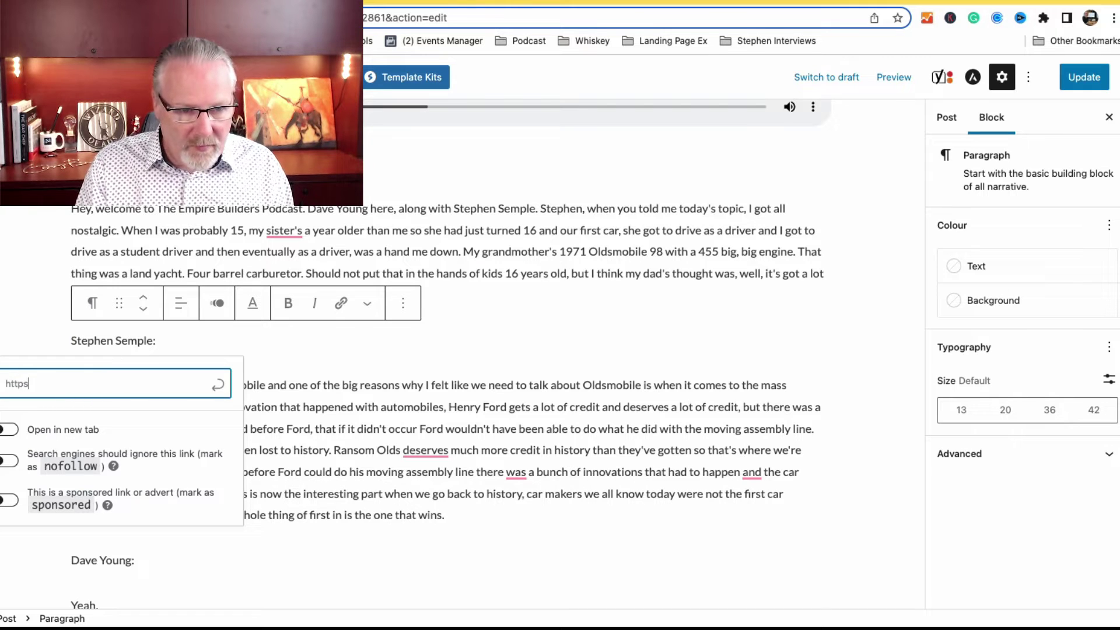
text(https://ste)
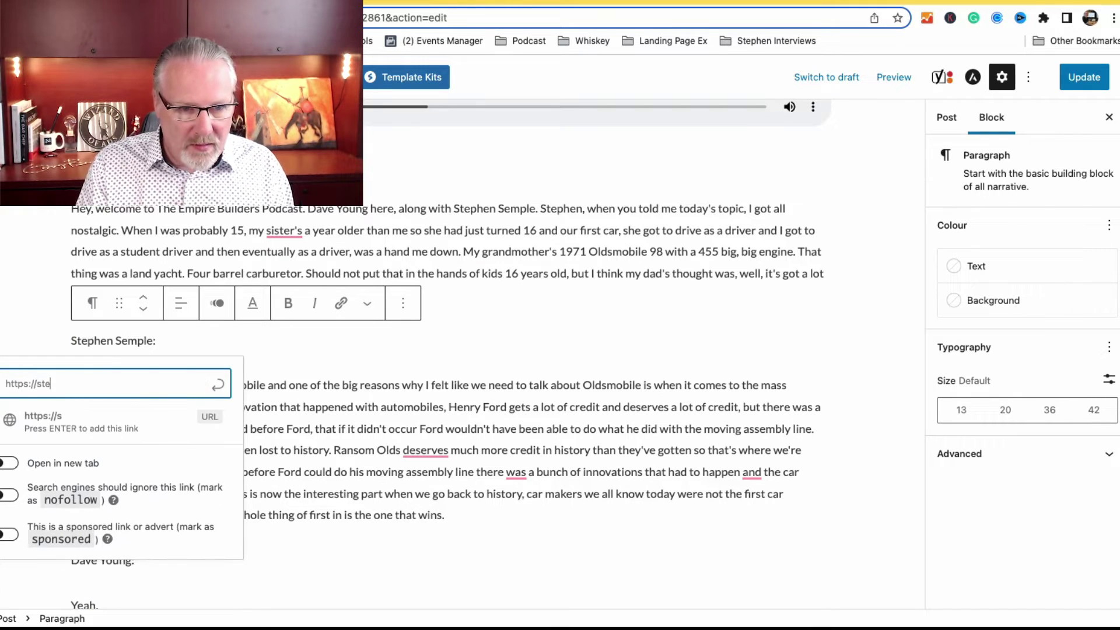
text(phensemple.c)
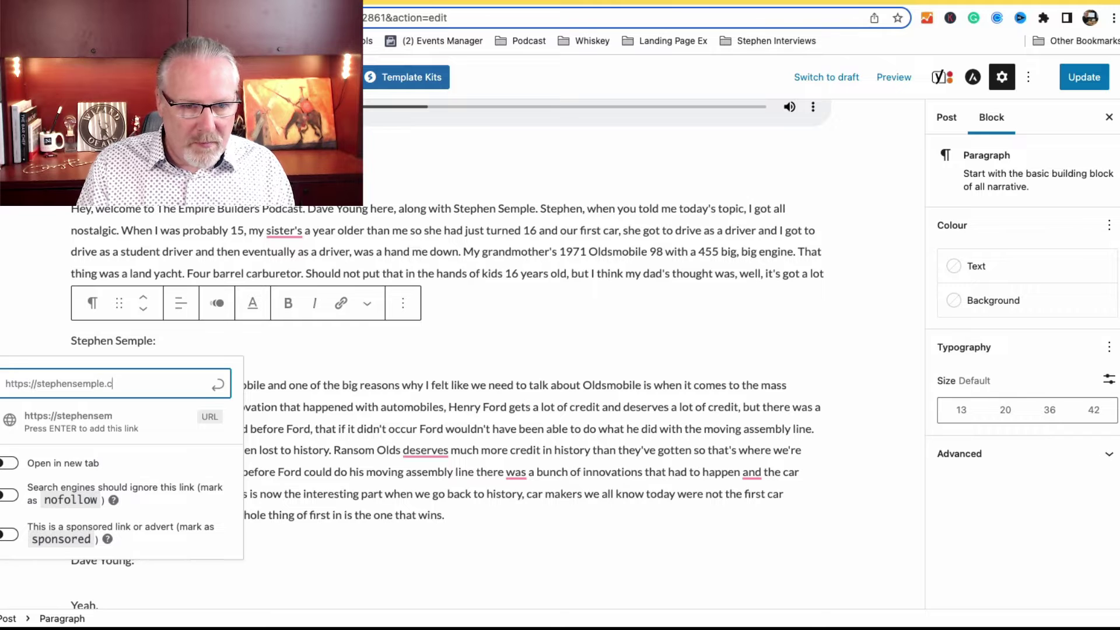
text(om)
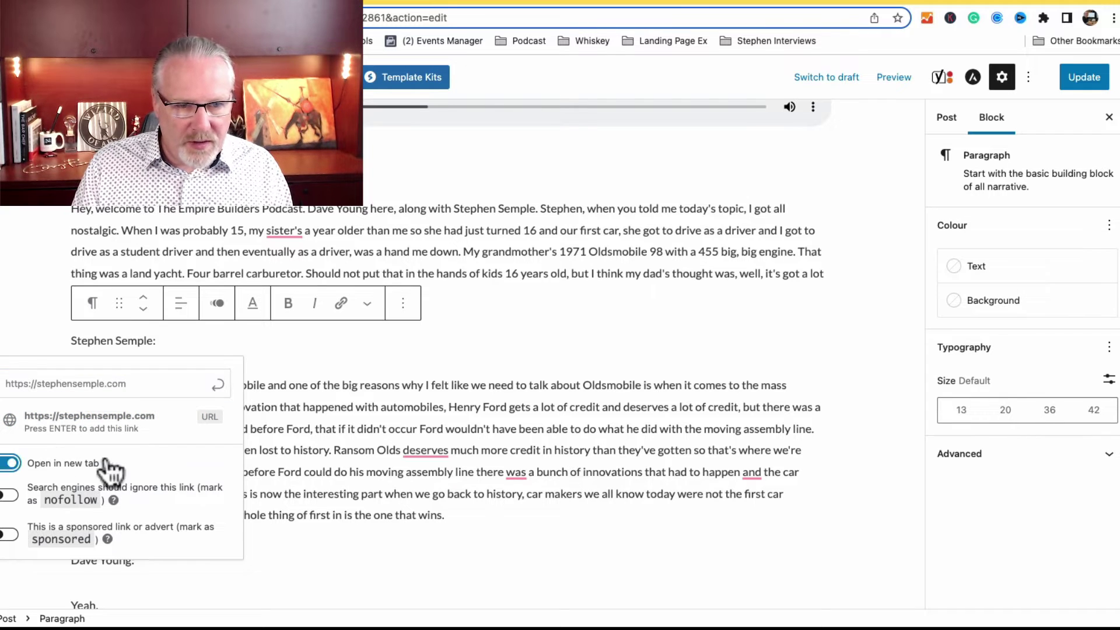
click(147, 419)
text(:)
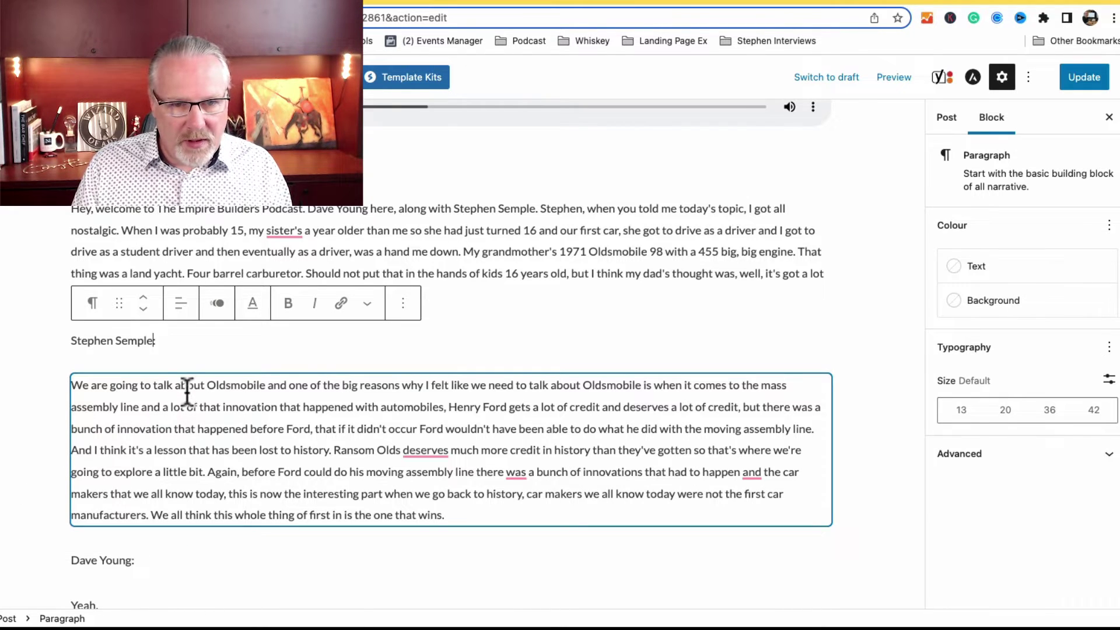
click(128, 342)
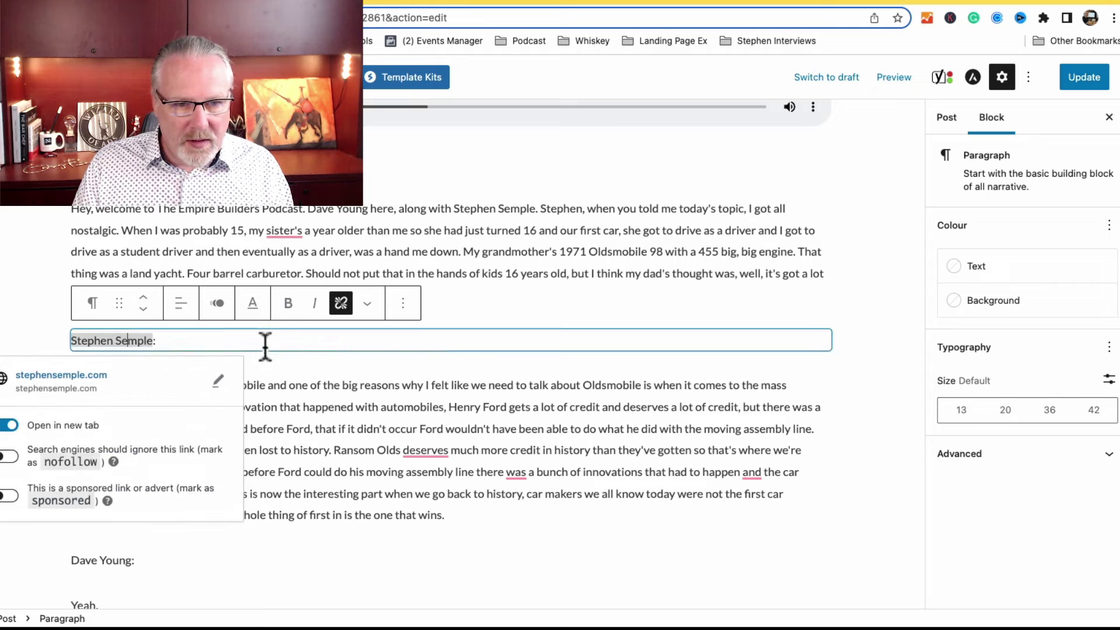
click(470, 336)
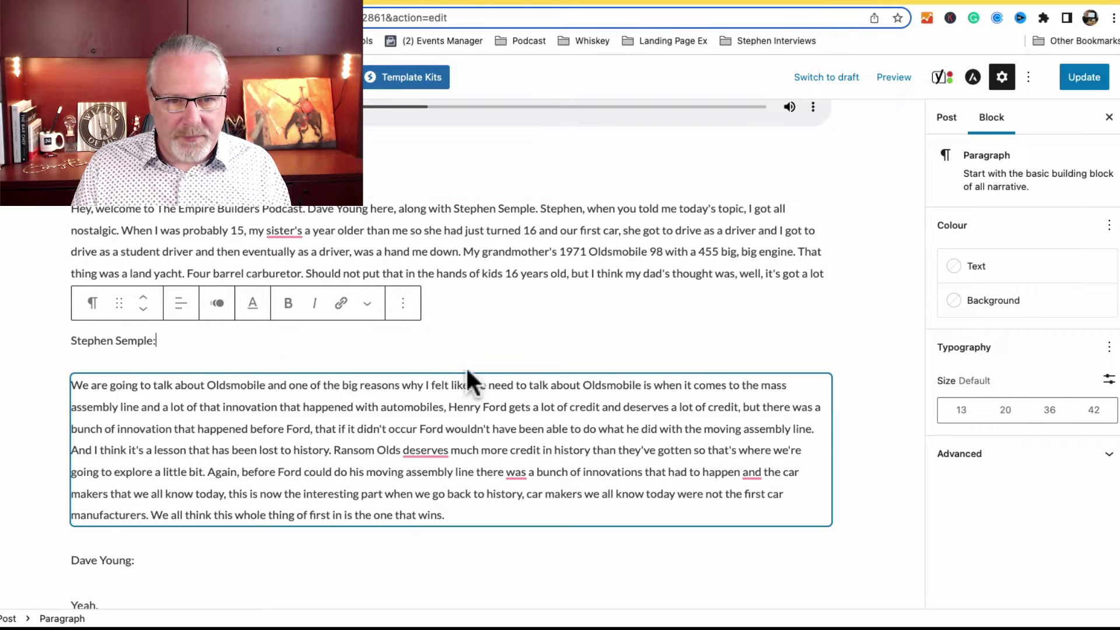
Correct "not so secret" to "not-so-secret" in the post's opening welcome paragraph
scroll(469, 368, up, 10)
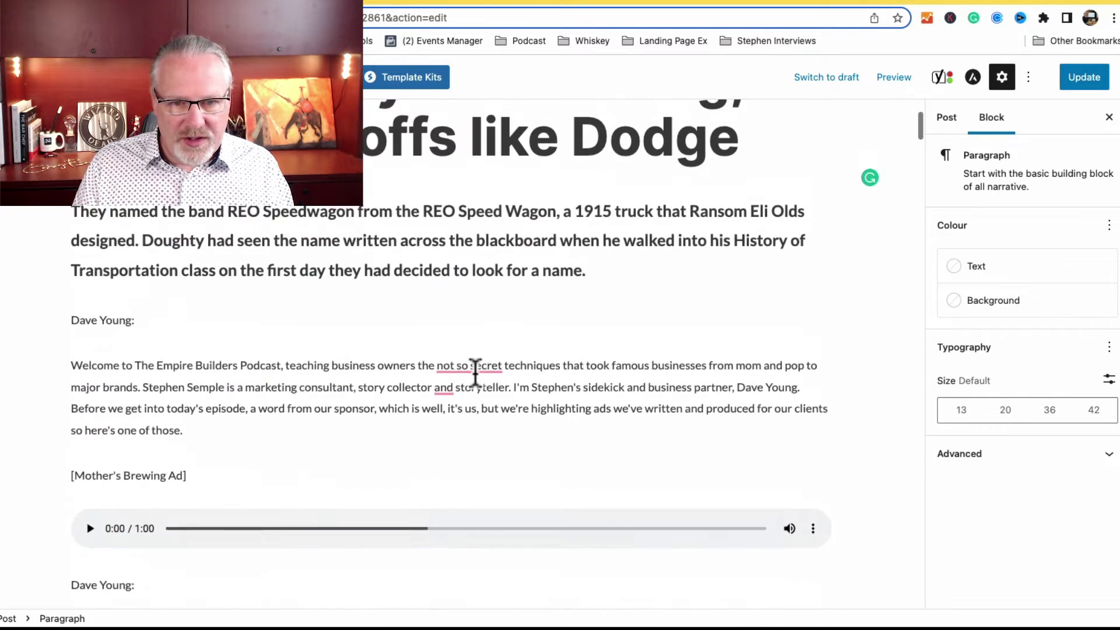
scroll(476, 373, up, 6)
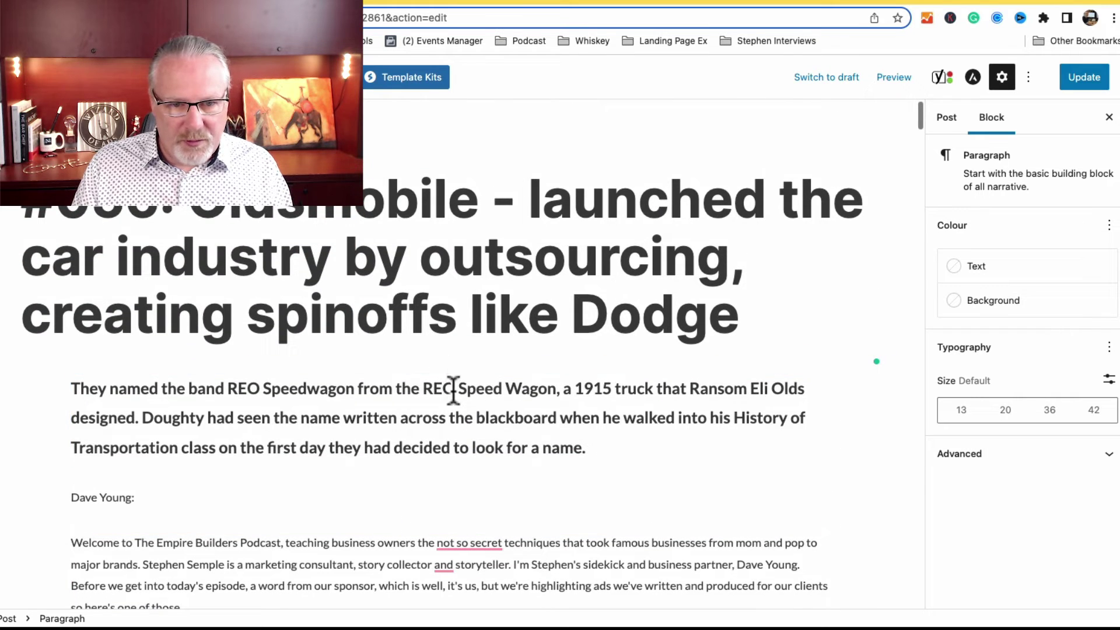
click(453, 390)
scroll(452, 401, down, 5)
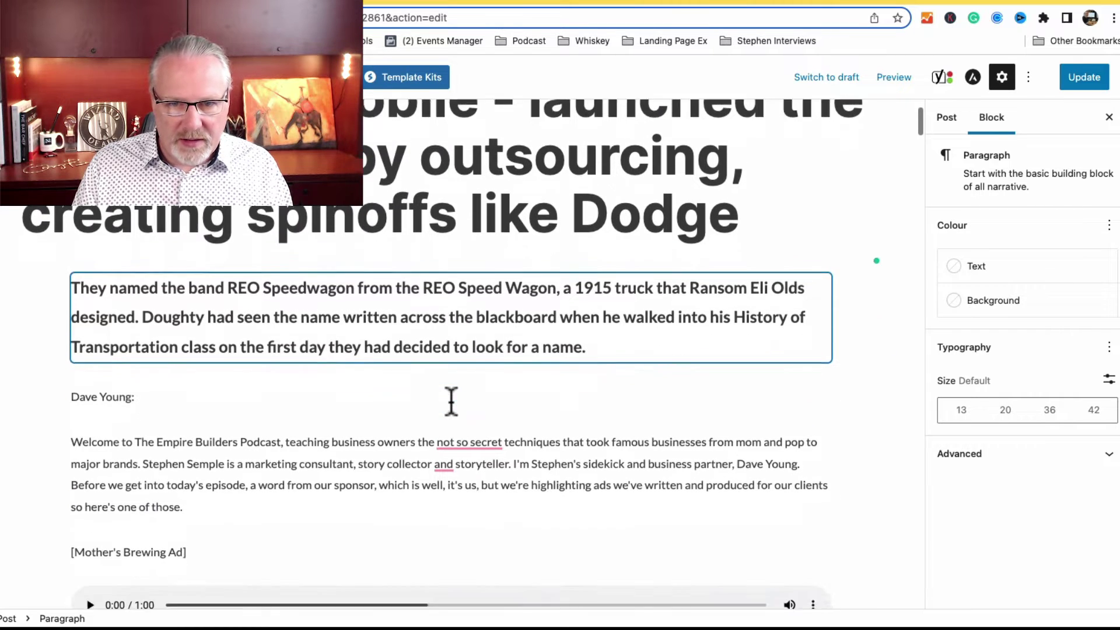
click(452, 400)
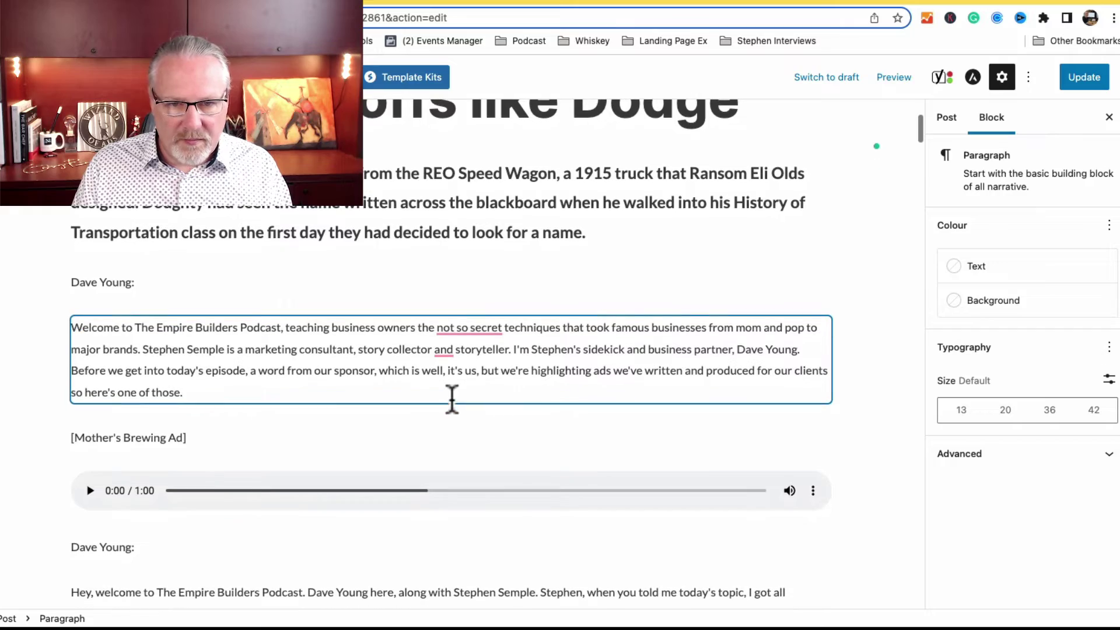
click(468, 328)
click(476, 374)
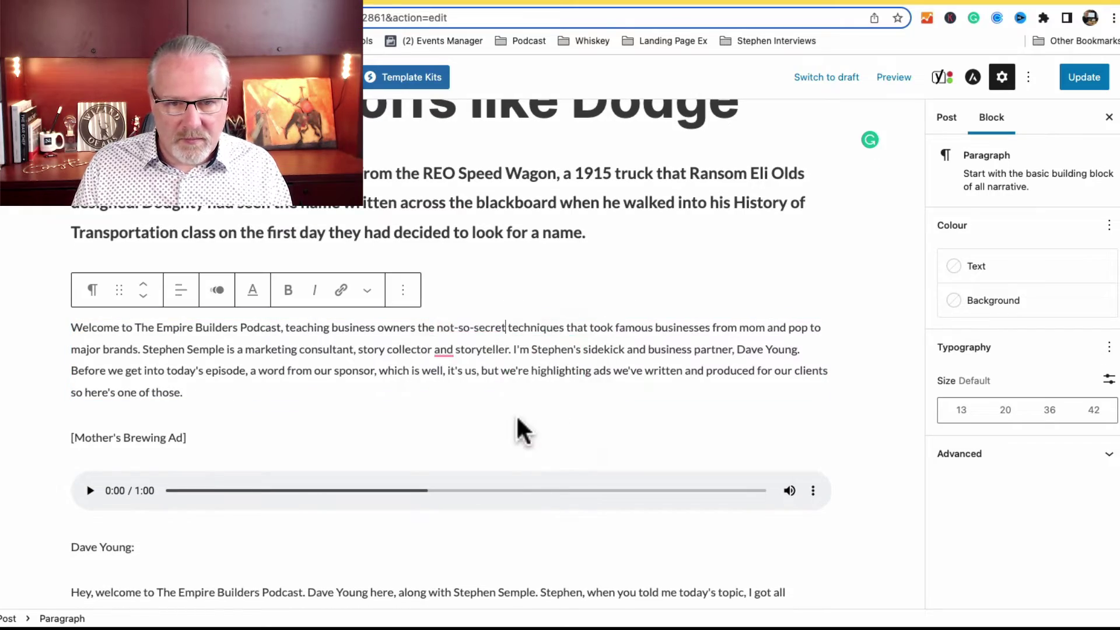
Review the Yoast SEO analysis for the problems and improvements still flagged on the Oldsmobile keyphrase
scroll(516, 414, down, 5)
scroll(517, 415, down, 10)
scroll(518, 418, down, 20)
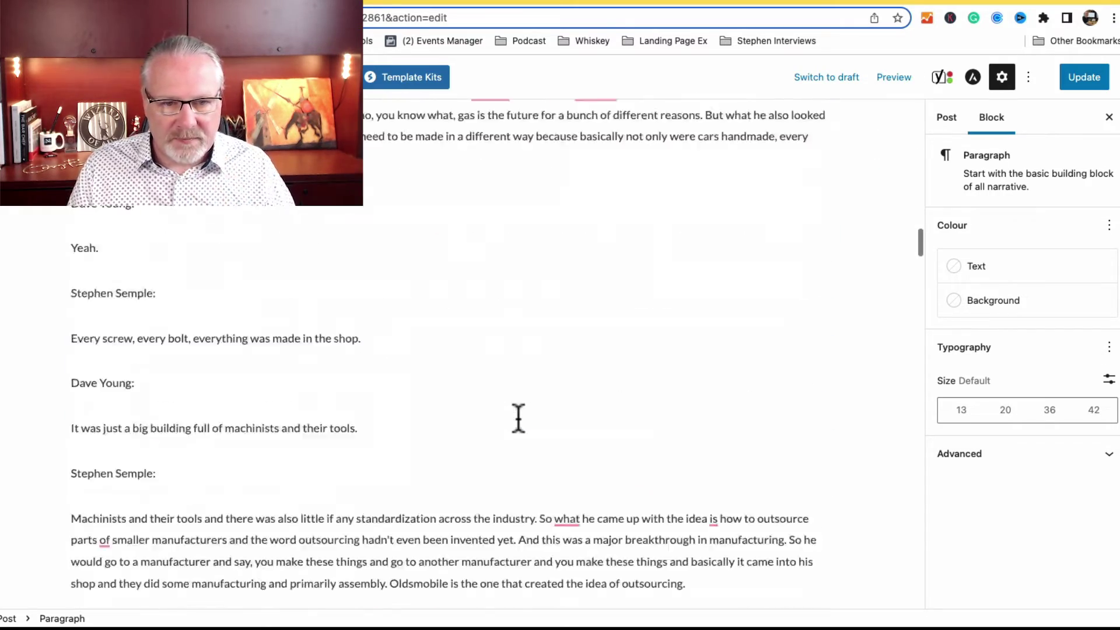
scroll(519, 419, down, 15)
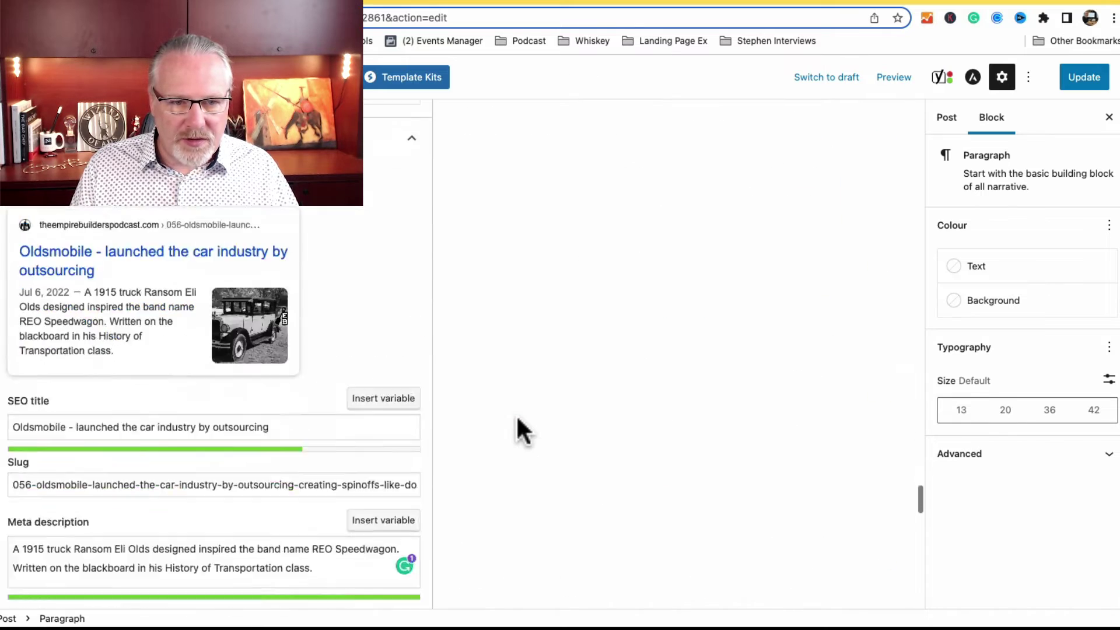
scroll(516, 414, down, 1)
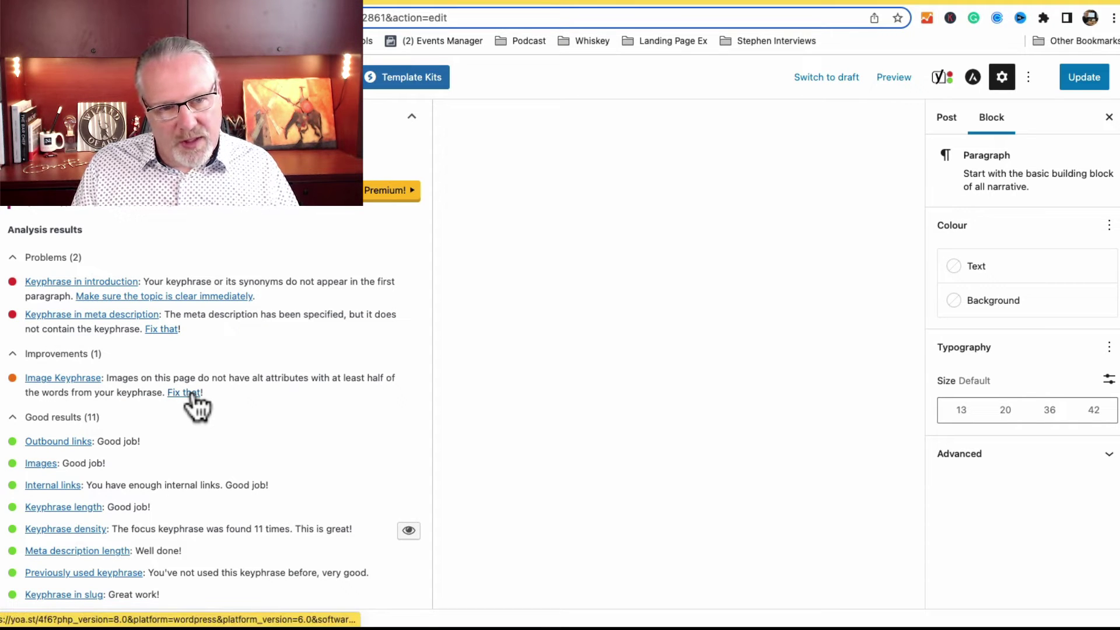
scroll(196, 403, up, 5)
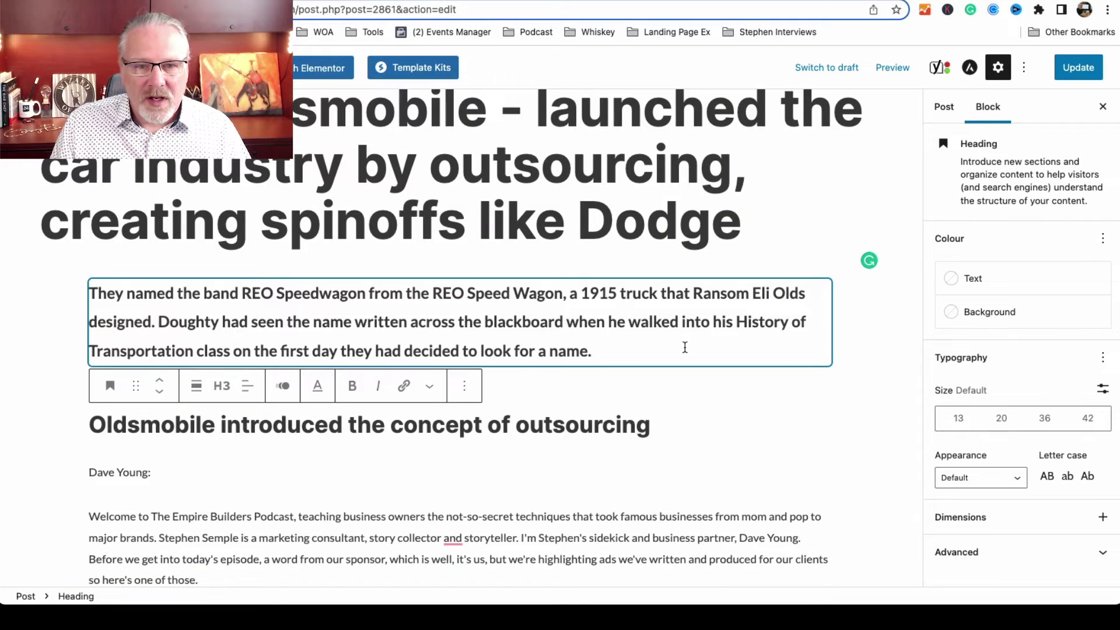
Search the post for "speedwagon" and go to its mention in the disc jockey paragraph
click(702, 425)
scroll(703, 425, down, 7)
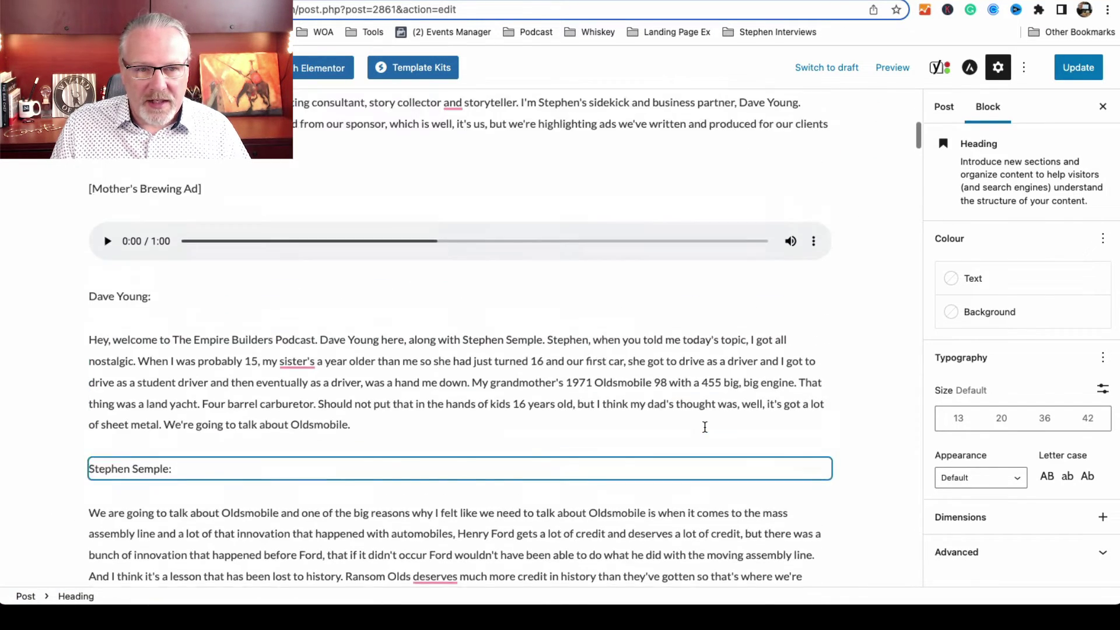
scroll(705, 427, up, 6)
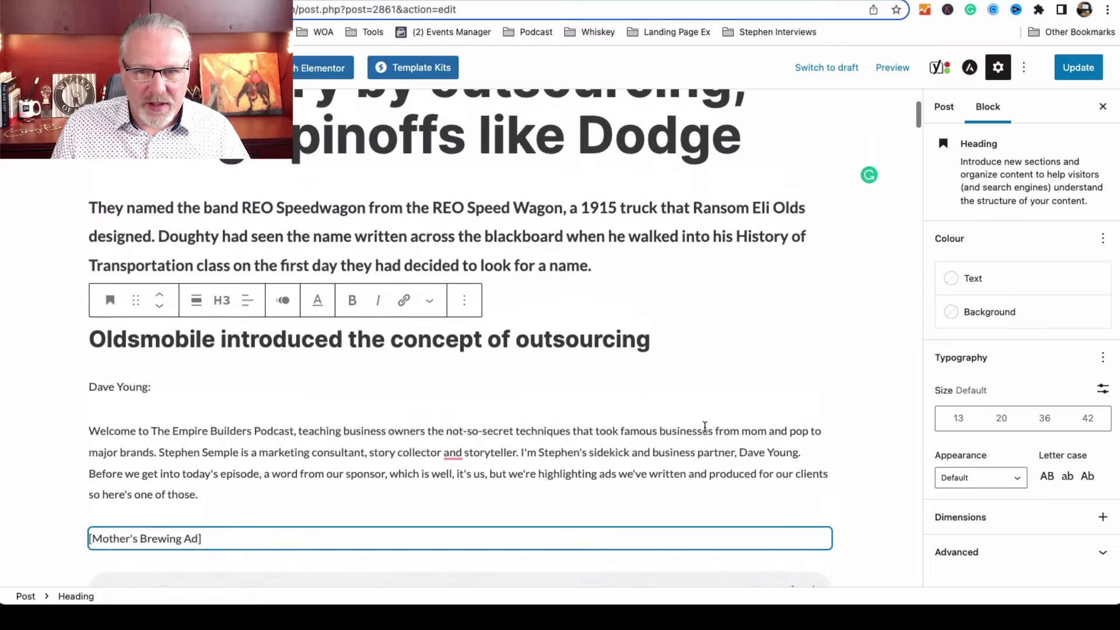
scroll(705, 427, down, 1)
scroll(705, 427, down, 5)
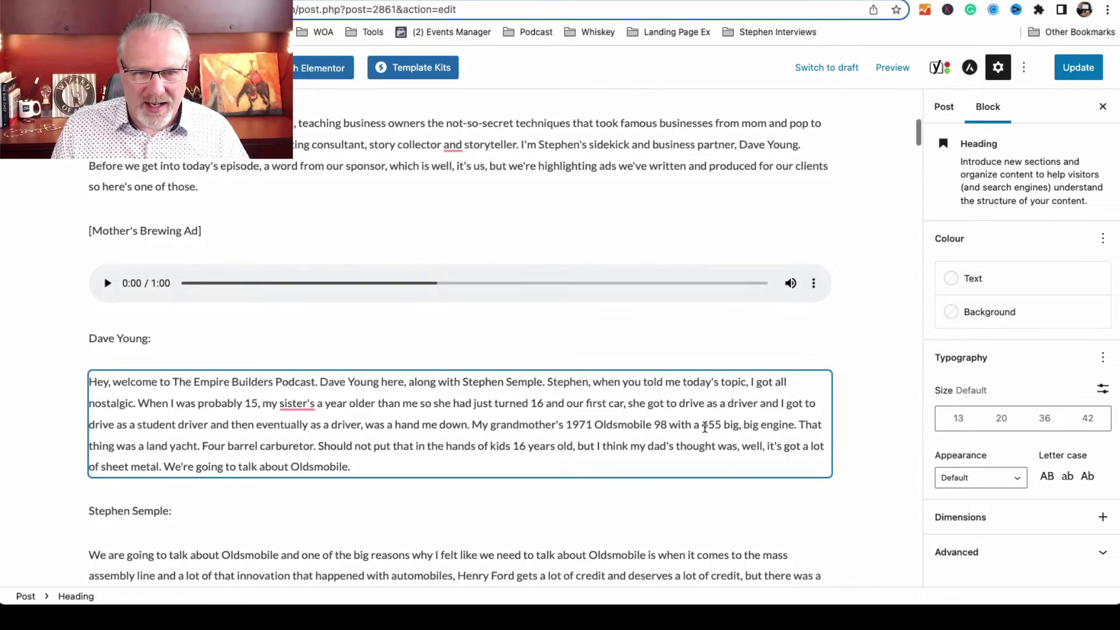
scroll(704, 427, down, 5)
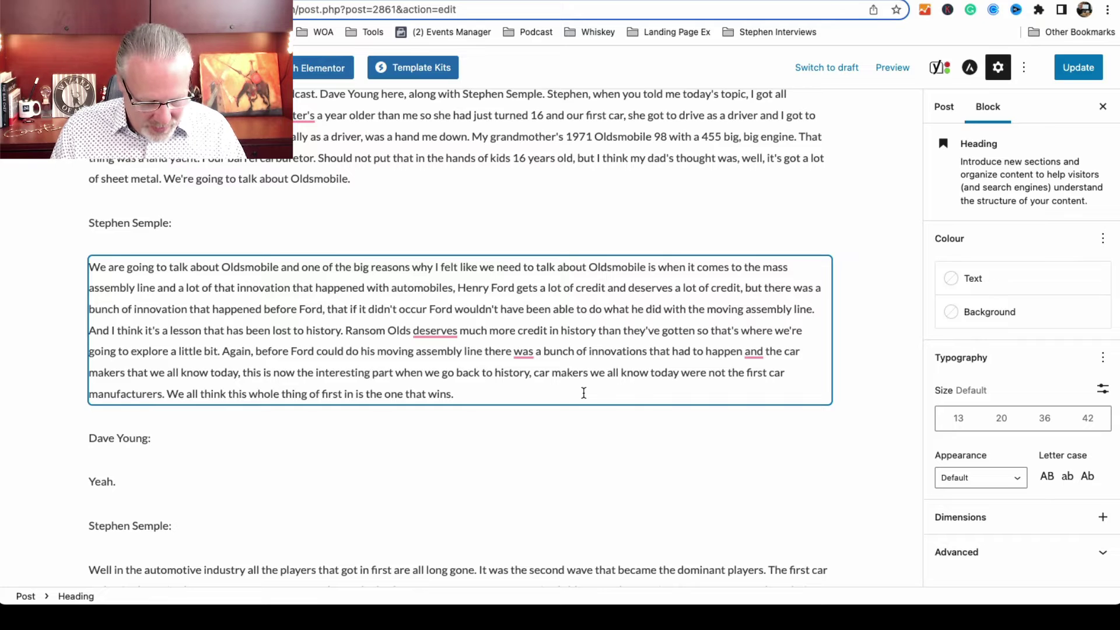
key(super+f)
text(speedwagon)
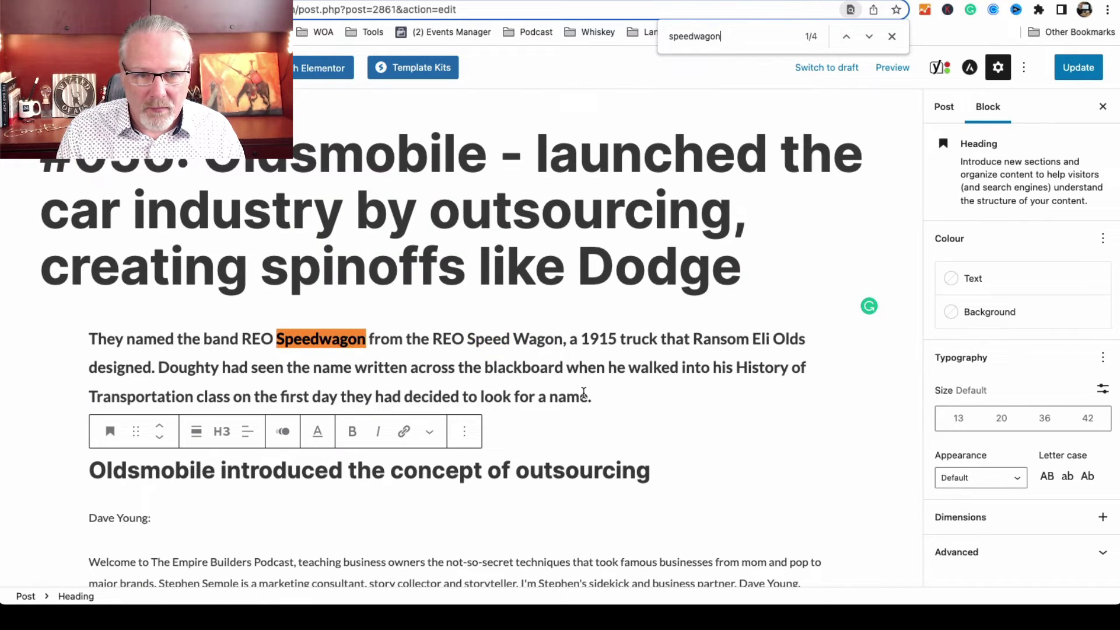
key(Return)
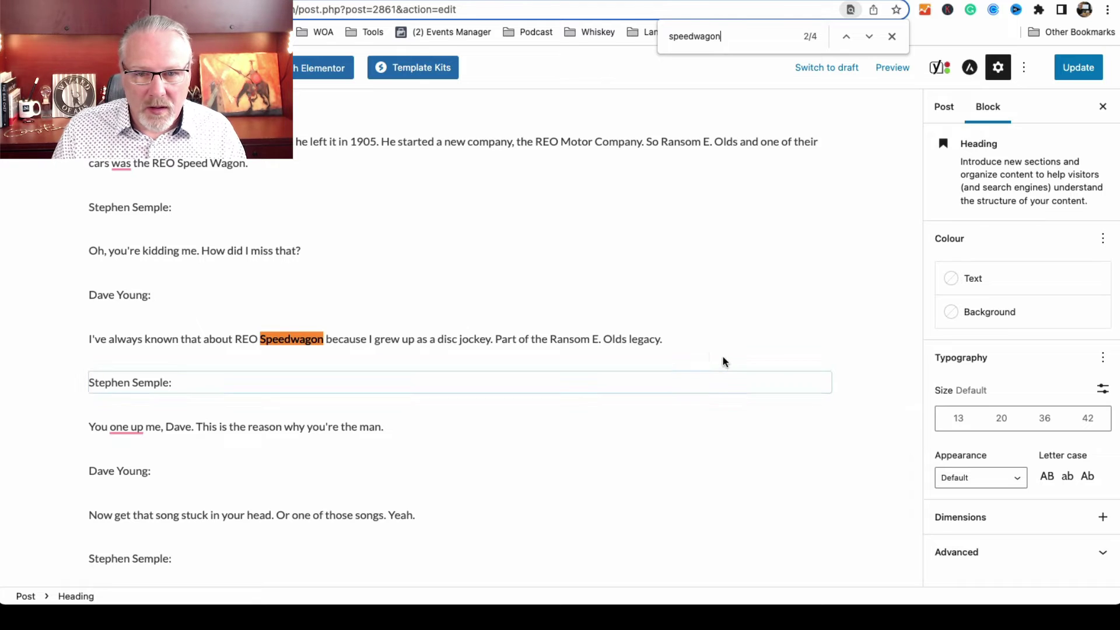
Insert an image block below the disc jockey paragraph, uploading REO-Speedwagon.jpeg into it
click(670, 338)
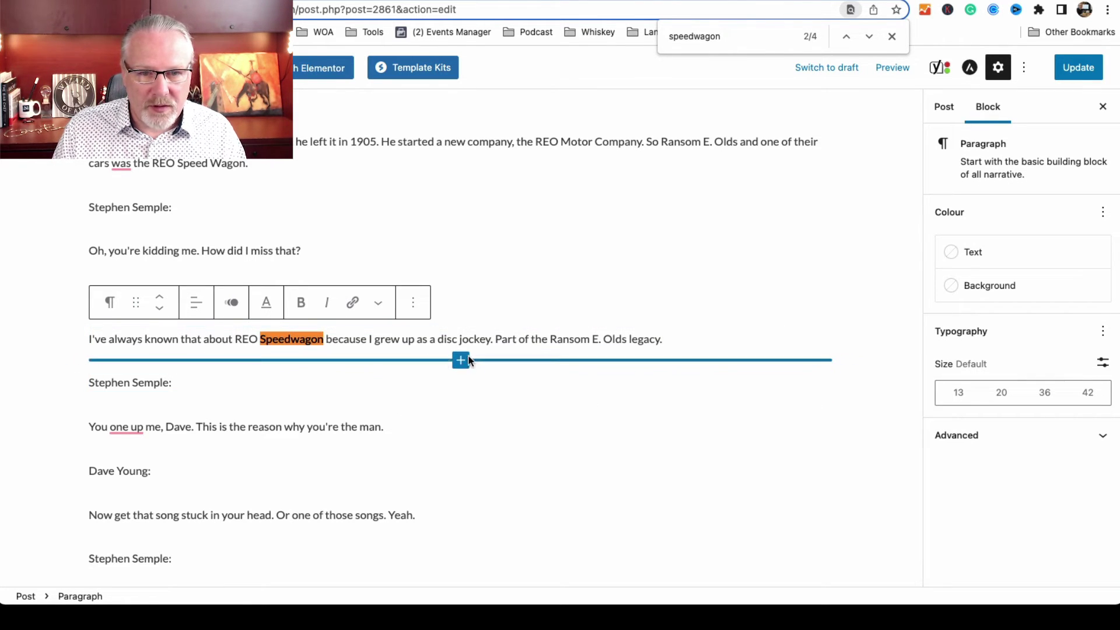
click(462, 361)
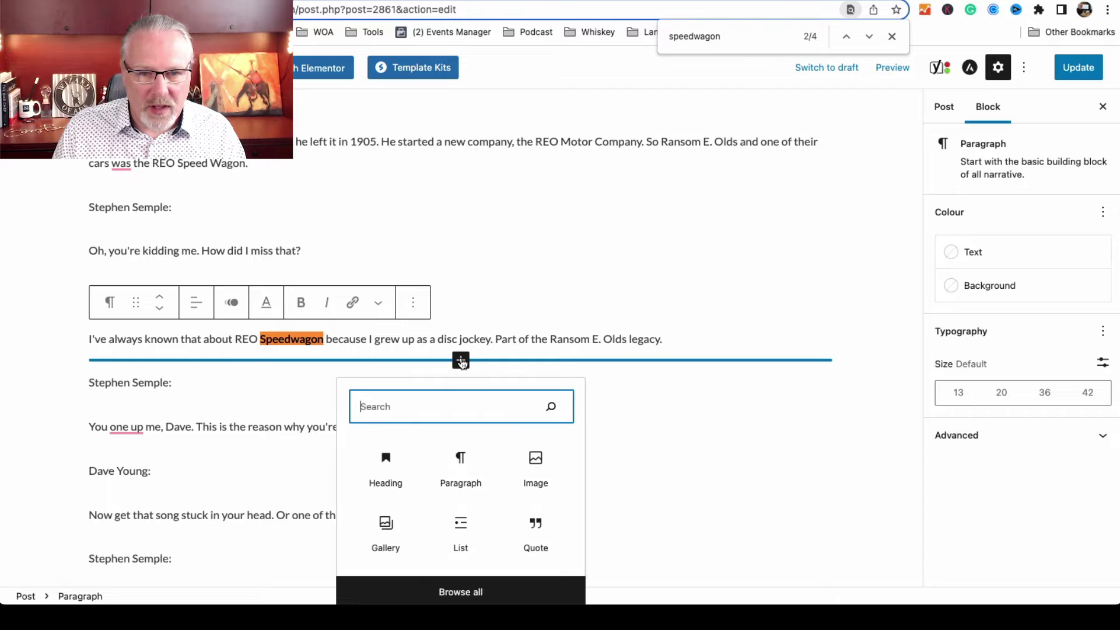
click(533, 462)
click(196, 468)
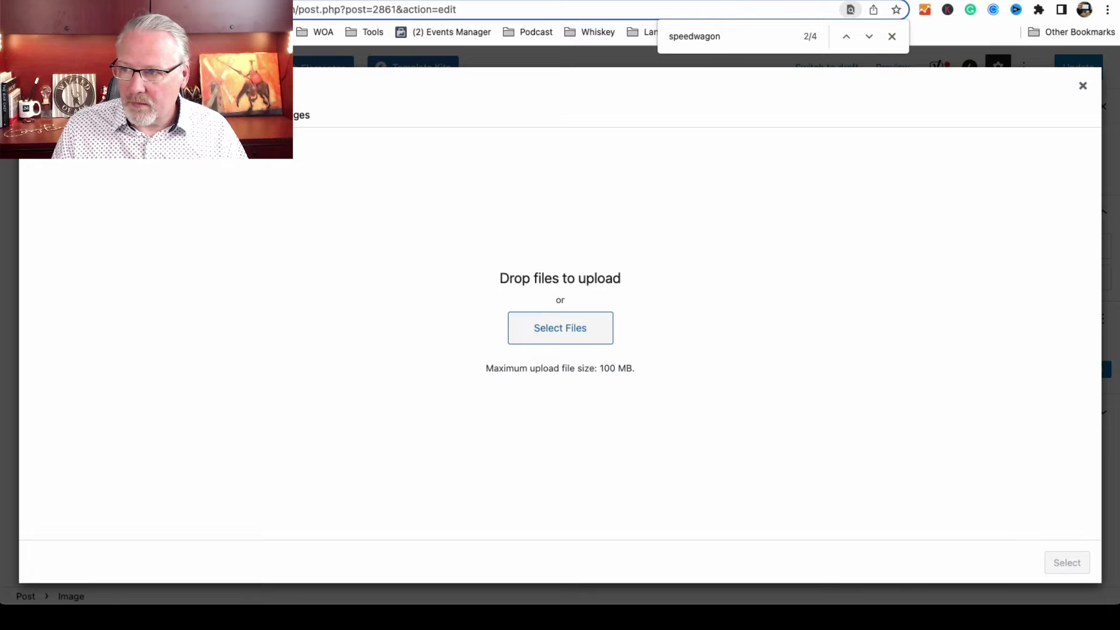
drag(1119, 239, 628, 232)
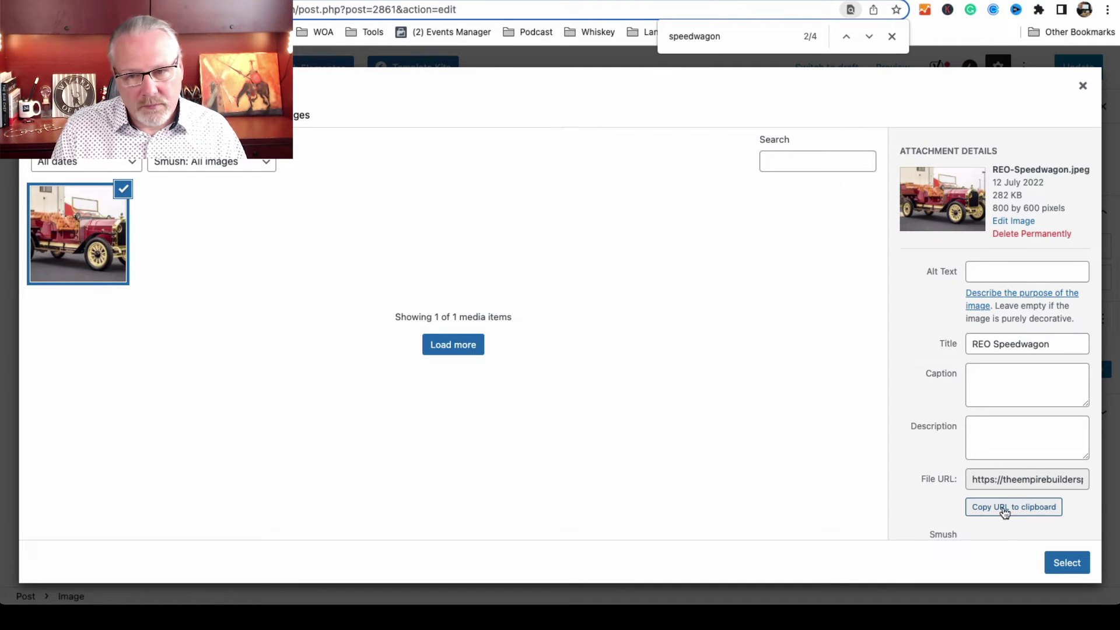
click(1060, 563)
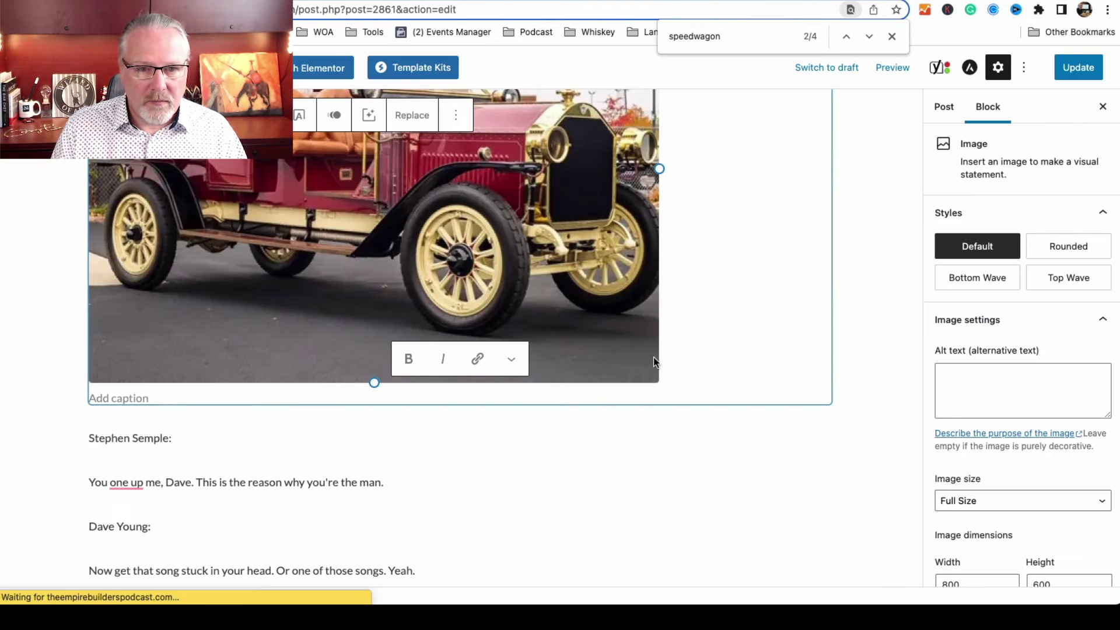
Align the car image right and move it up two blocks, above the speaker label of the disc jockey paragraph
scroll(649, 348, up, 1)
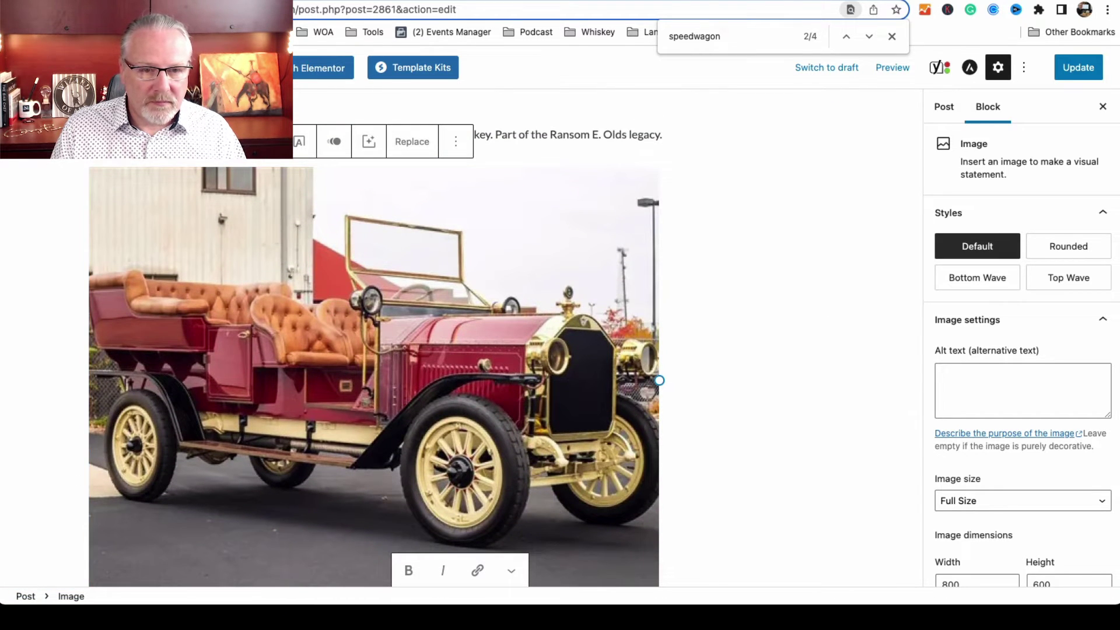
click(246, 142)
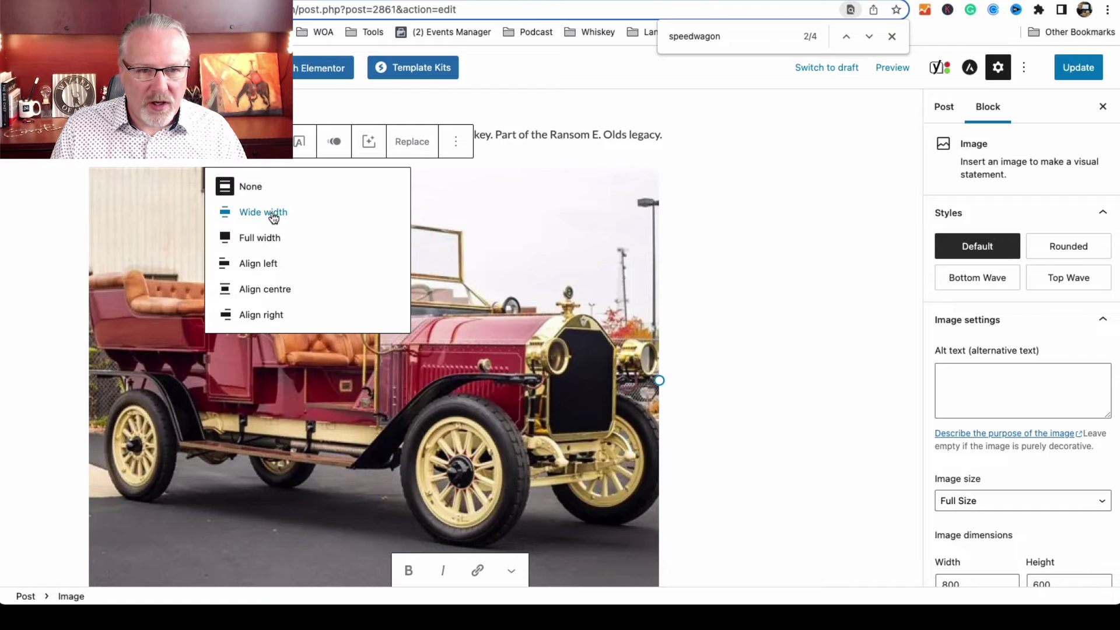
click(281, 316)
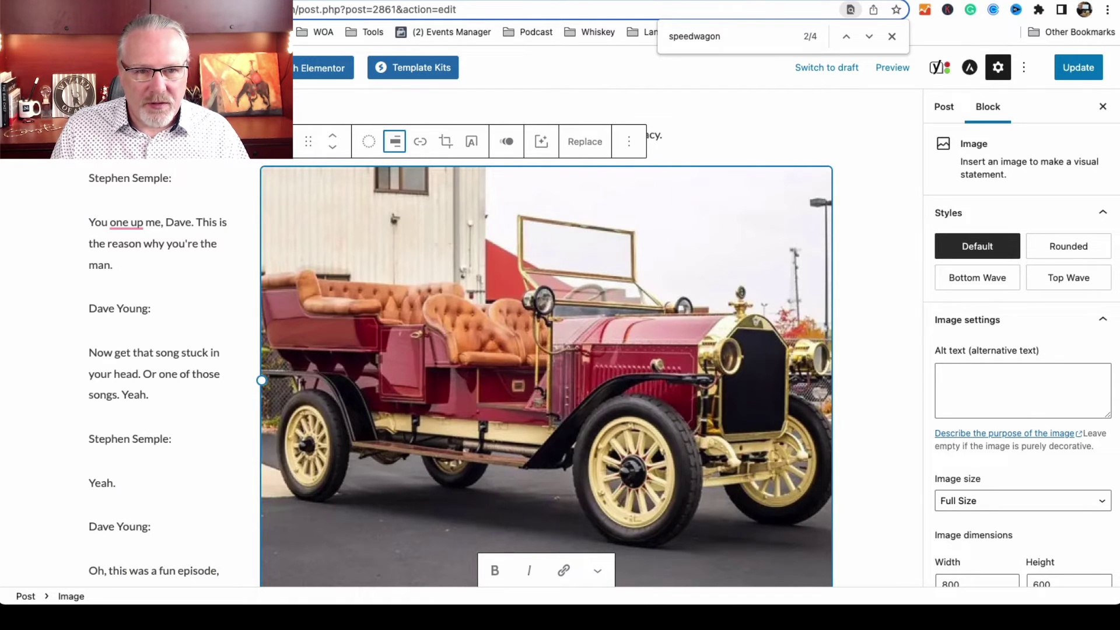
click(335, 138)
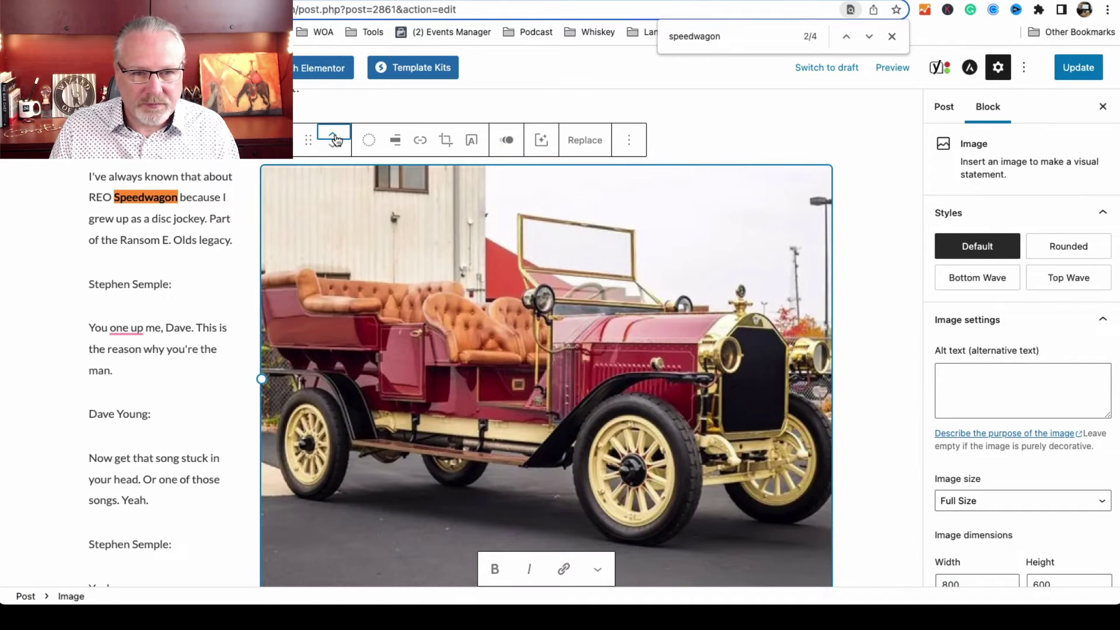
click(336, 139)
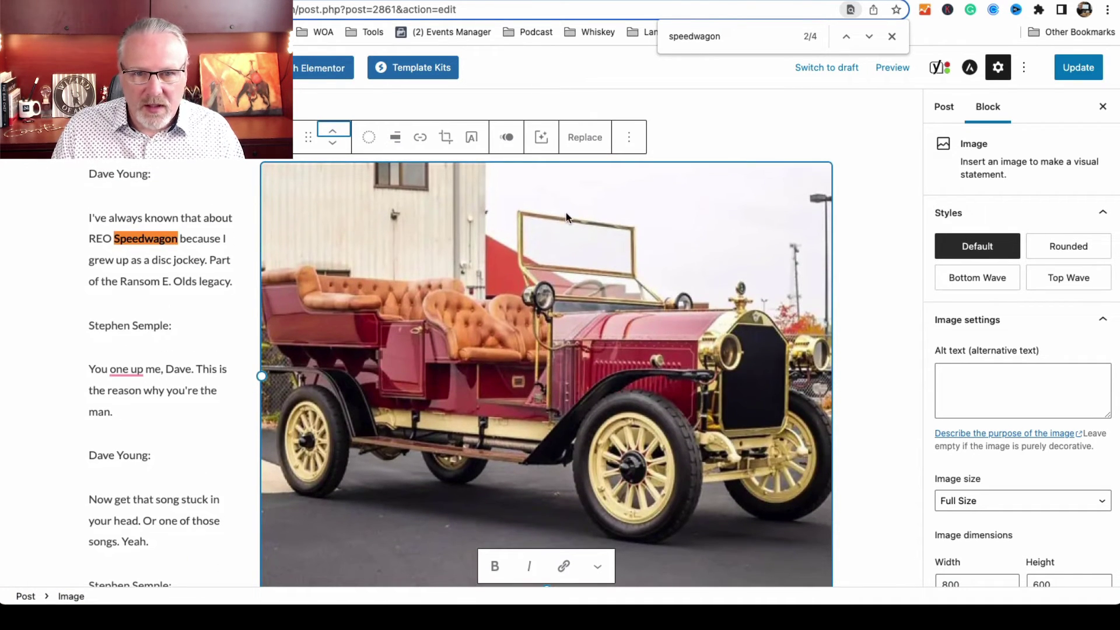
click(630, 139)
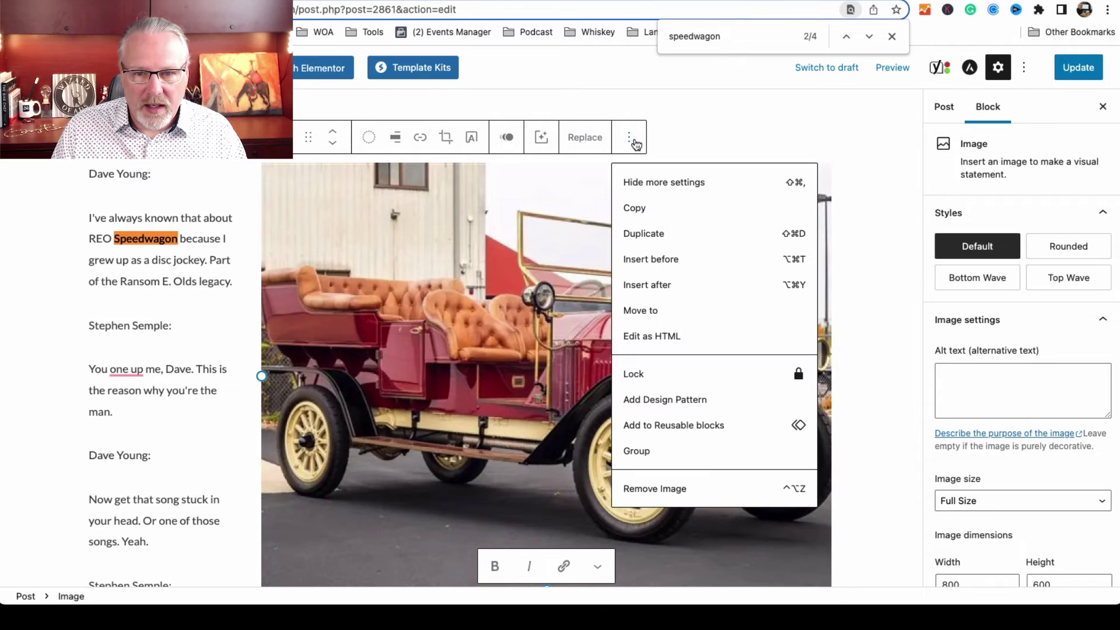
click(525, 245)
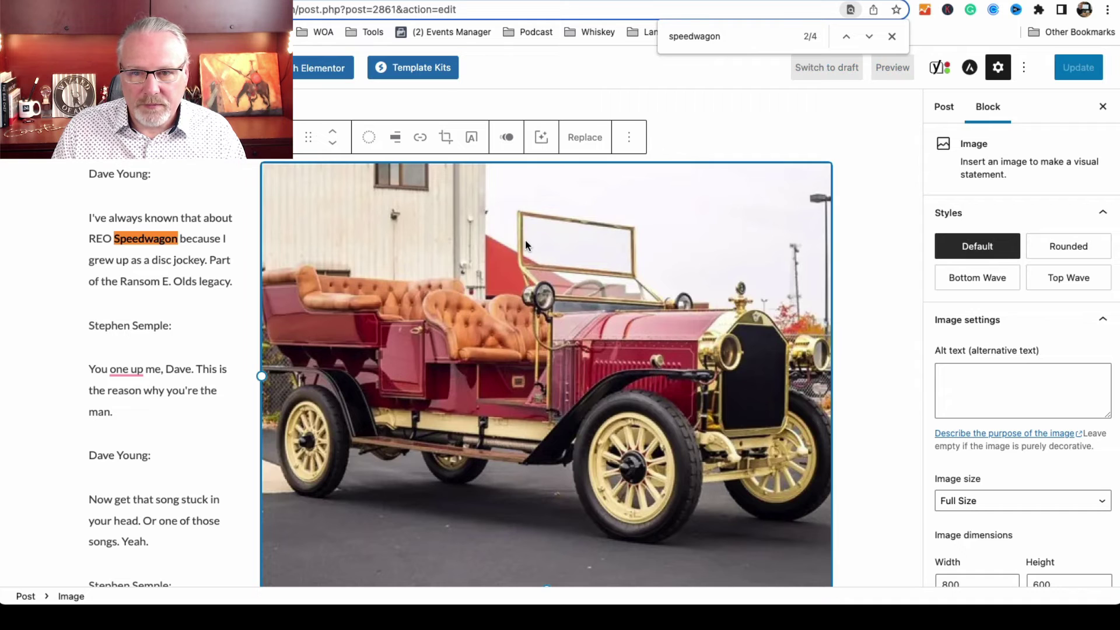
Set the car image's alt text and title attribute to "Oldsmobile - REO Speedwagon" and update the post
click(949, 370)
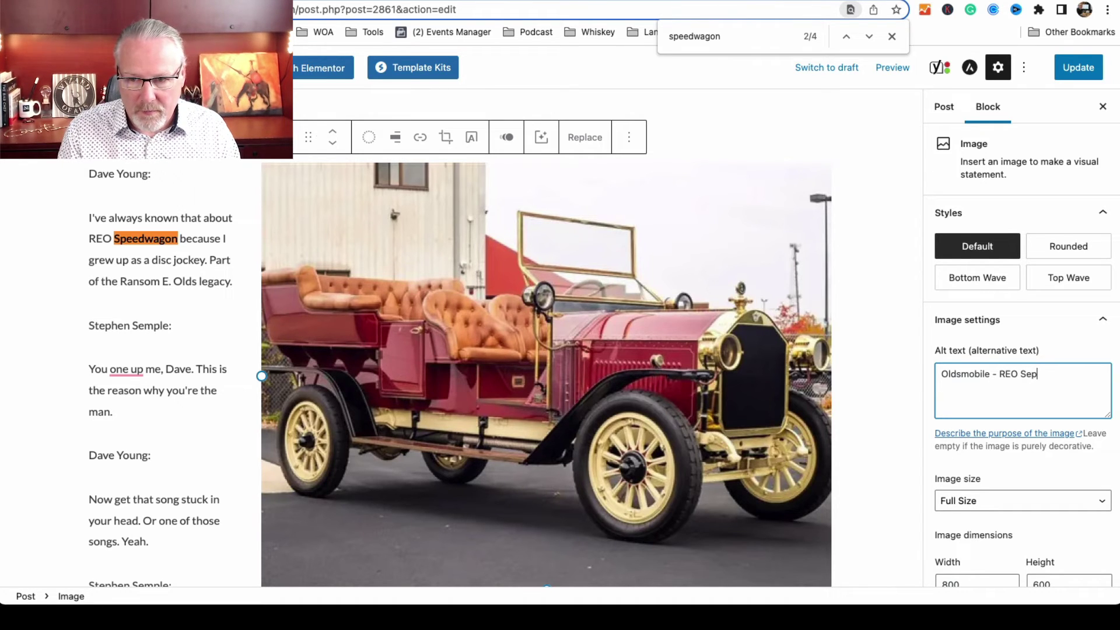
text(gon)
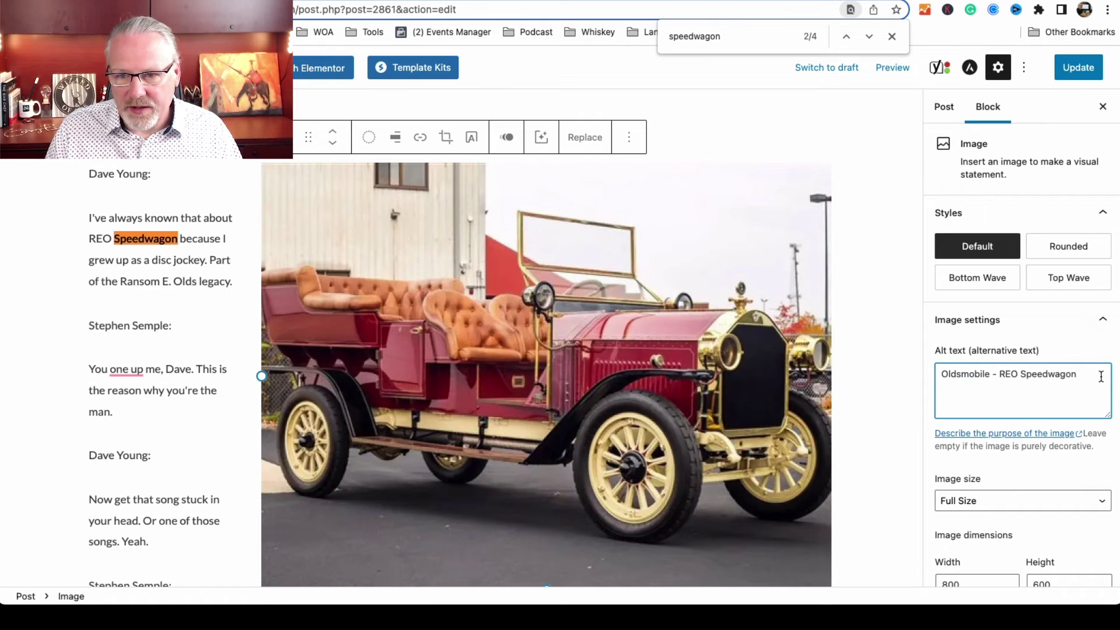
drag(1097, 375, 935, 371)
key(ctrl+c)
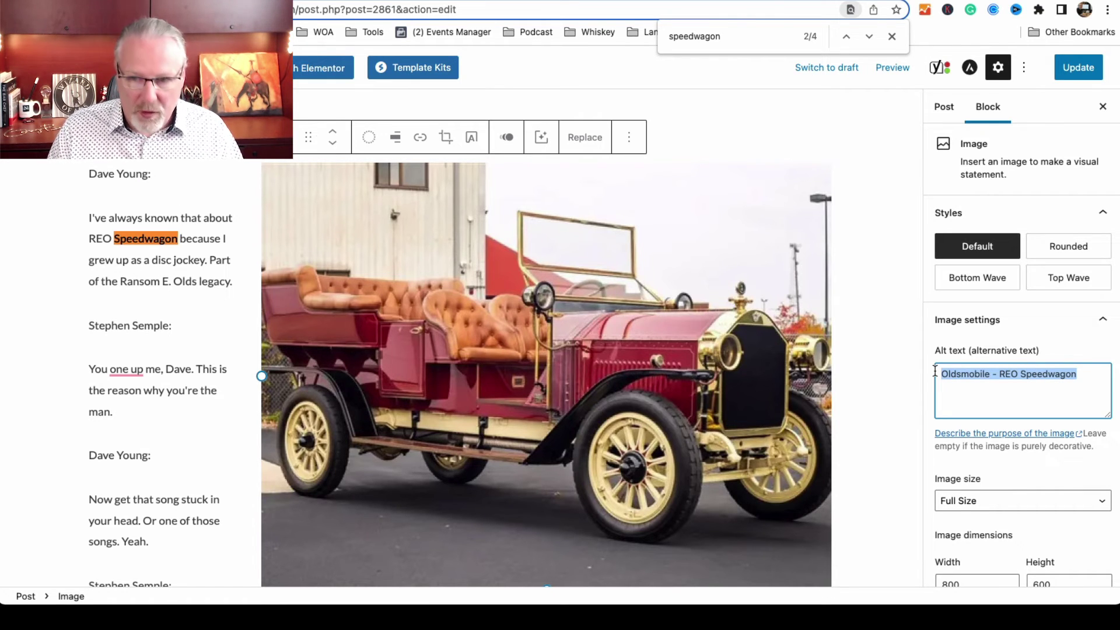
scroll(935, 373, down, 5)
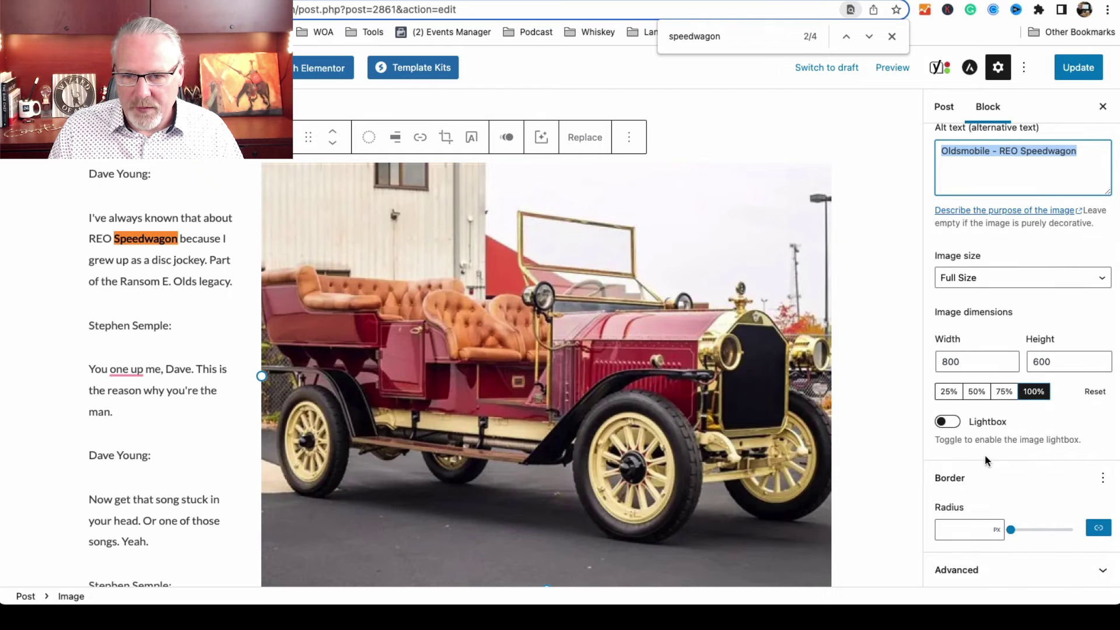
click(986, 570)
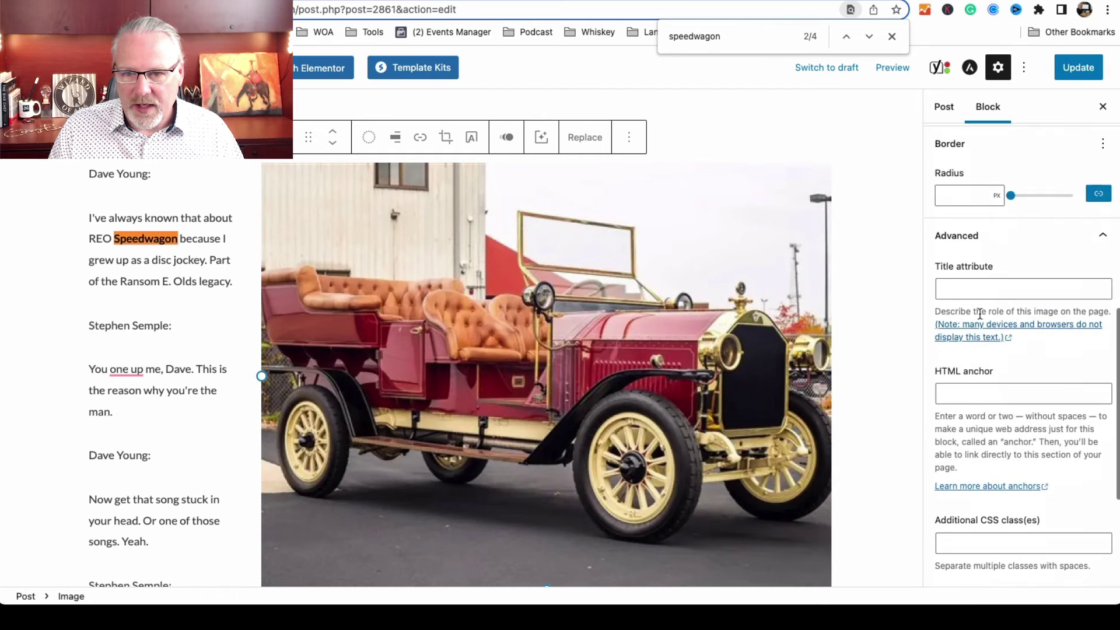
click(968, 290)
key(ctrl+v)
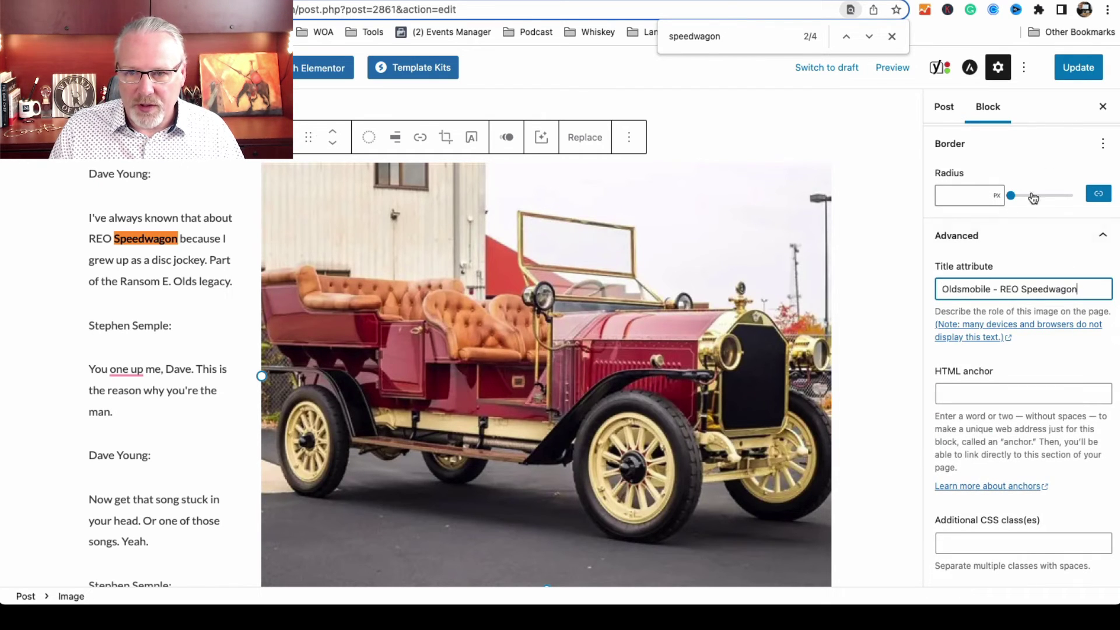
click(1076, 67)
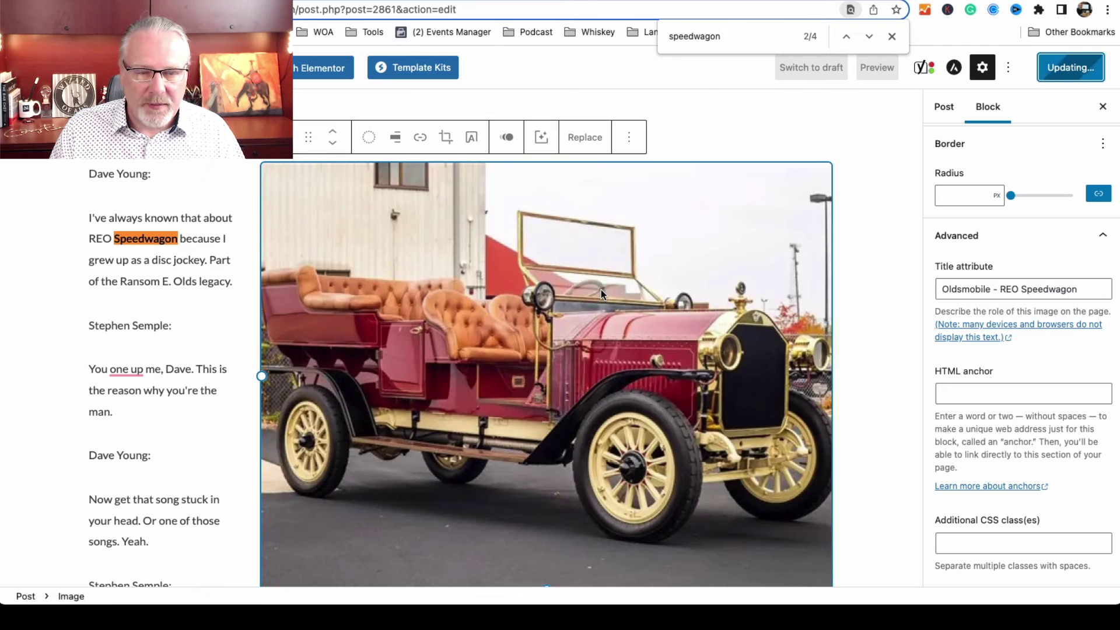
Check the refreshed SEO analysis, including the meta description, remaining problems, improvements and good results
scroll(601, 289, down, 15)
scroll(601, 295, up, 3)
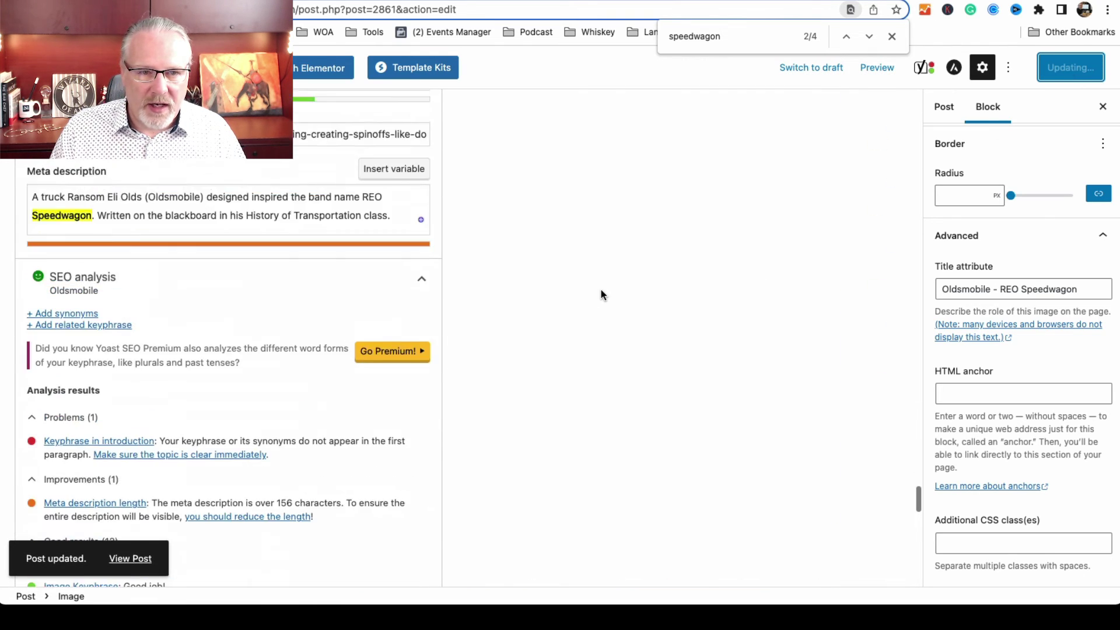
scroll(209, 467, down, 3)
scroll(209, 467, down, 2)
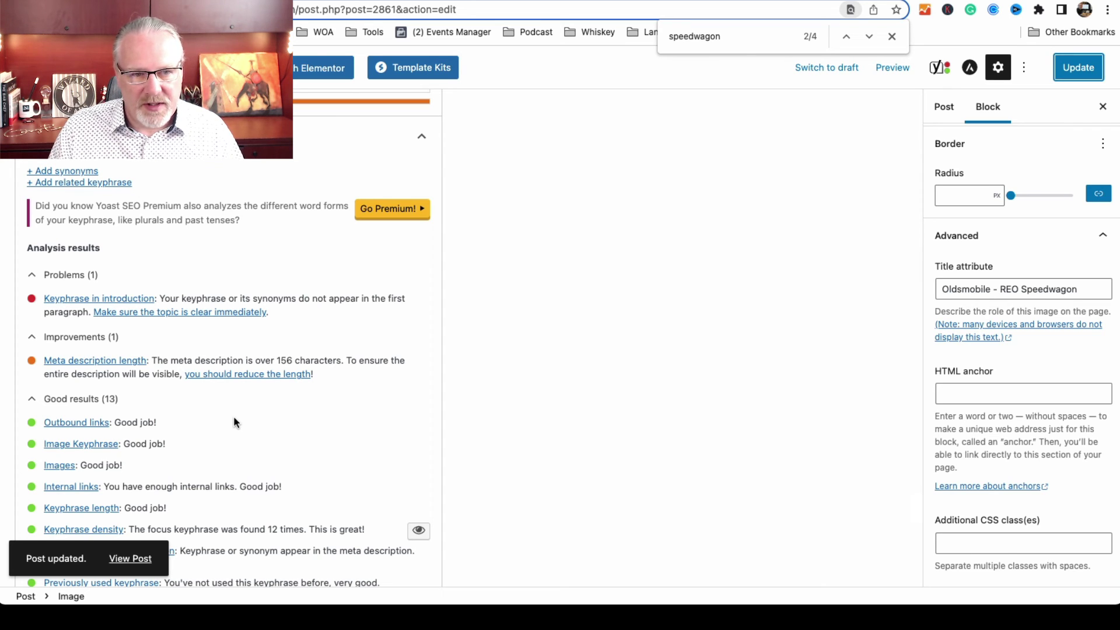
scroll(234, 415, up, 6)
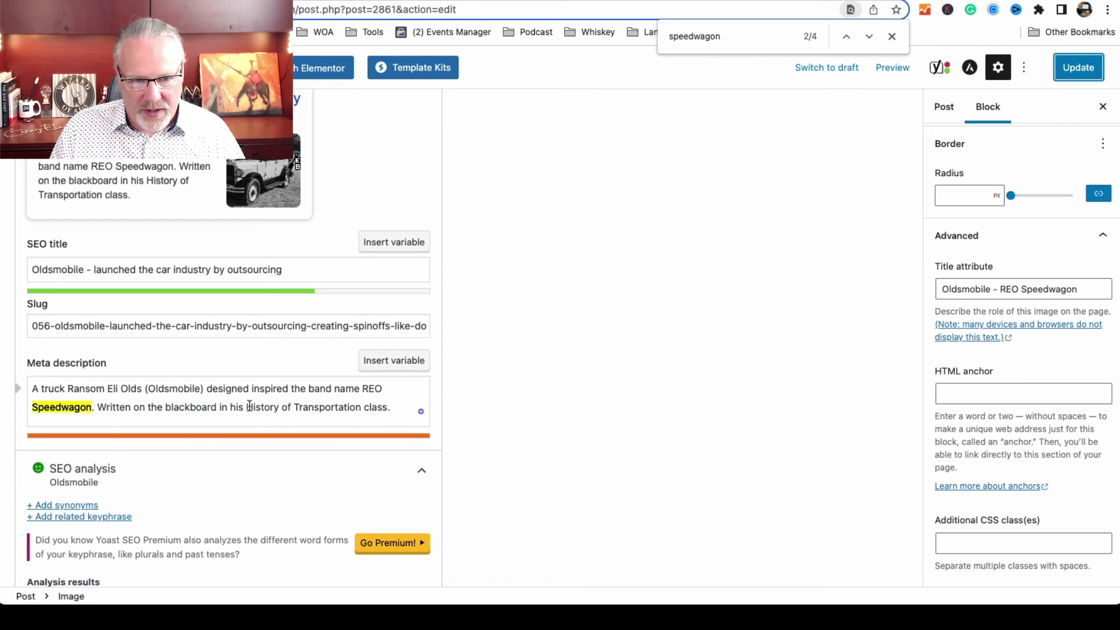
scroll(249, 404, down, 6)
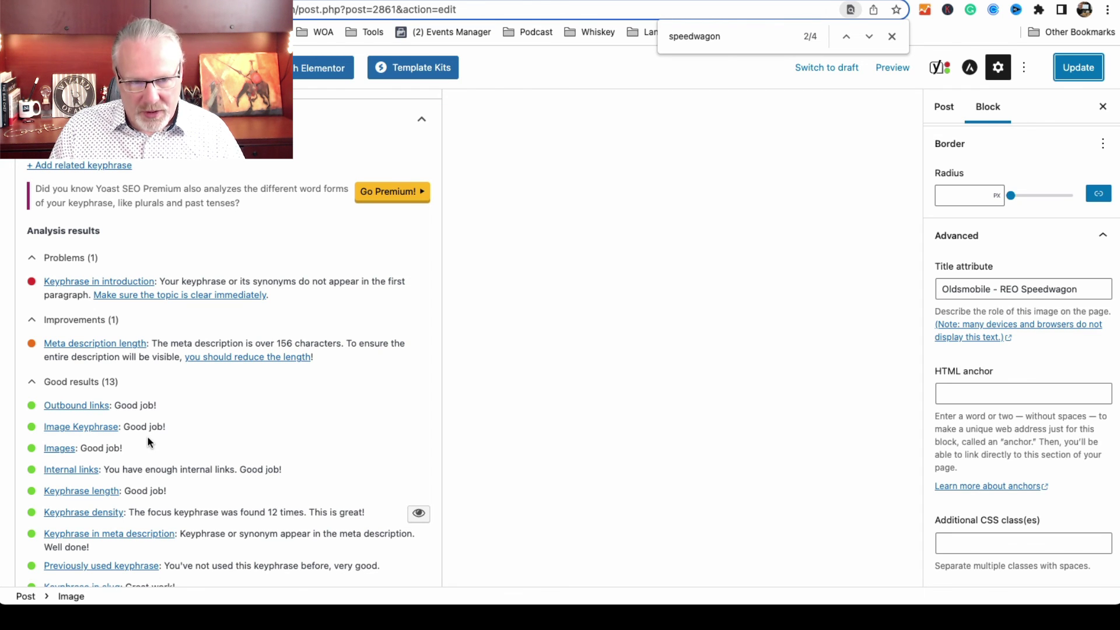
scroll(148, 437, down, 3)
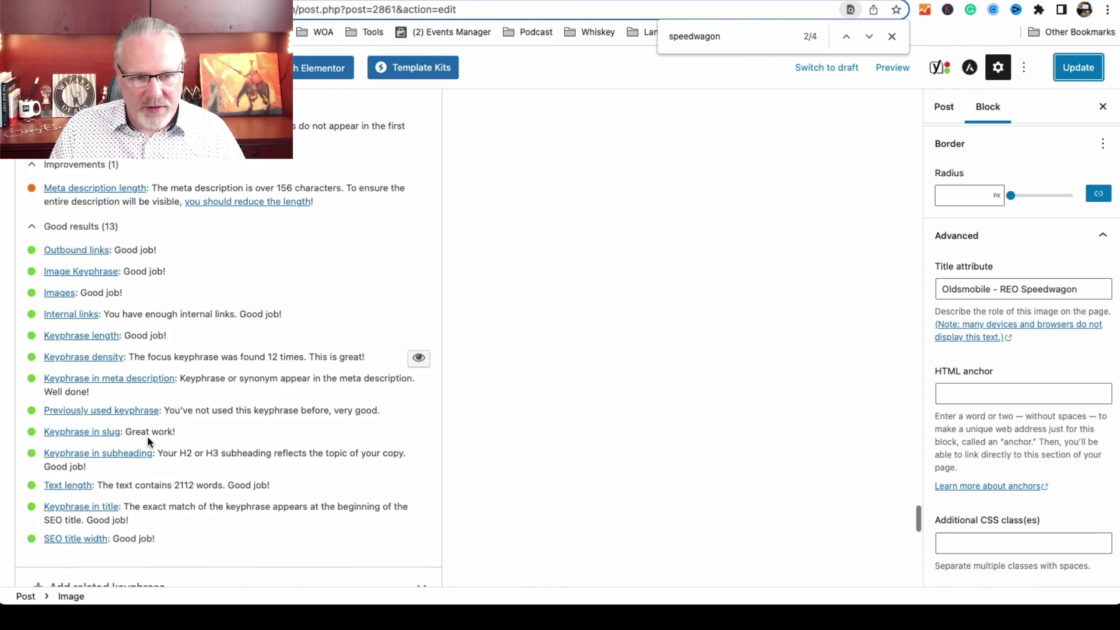